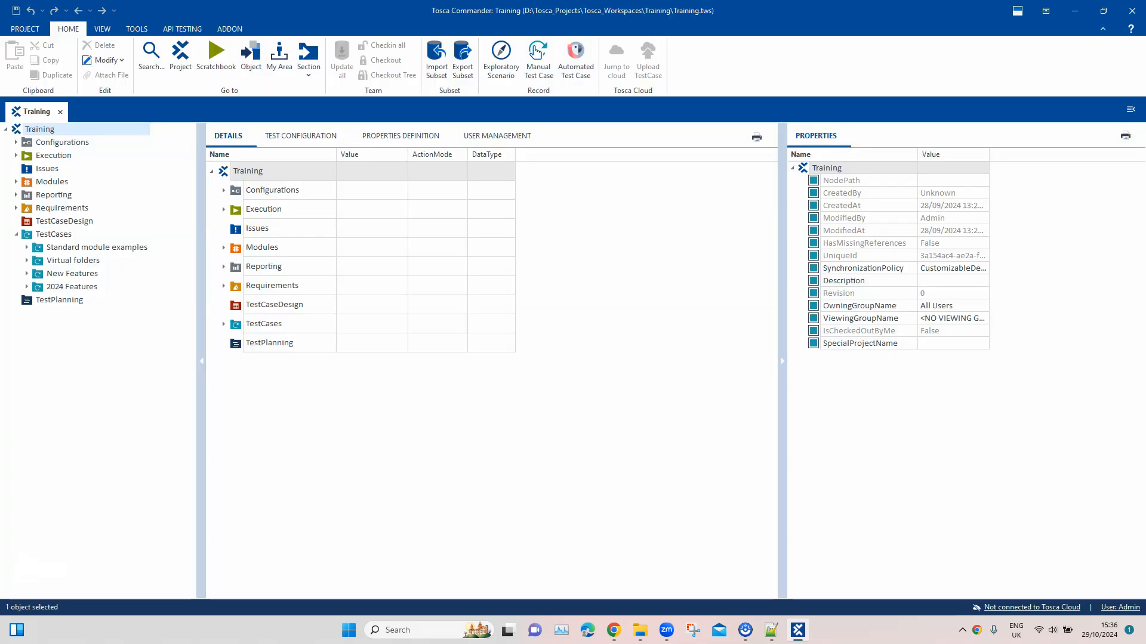
Create a test case named HTML Log Monitoring in the 2024 Features folder
left_click(71, 287)
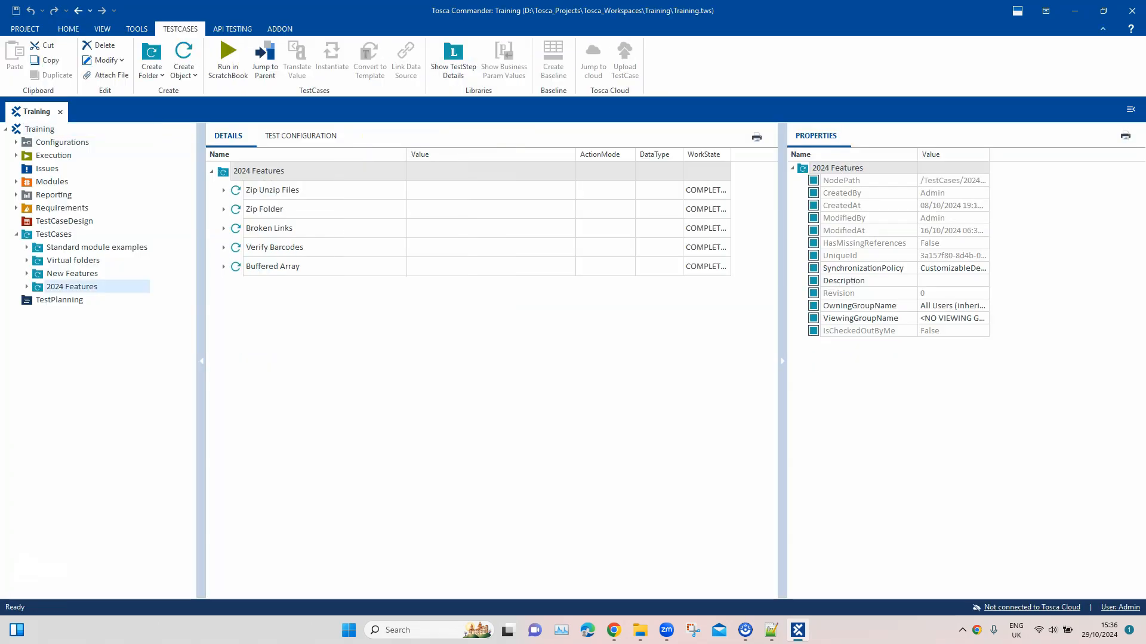
double_click(72, 287)
right_click(73, 288)
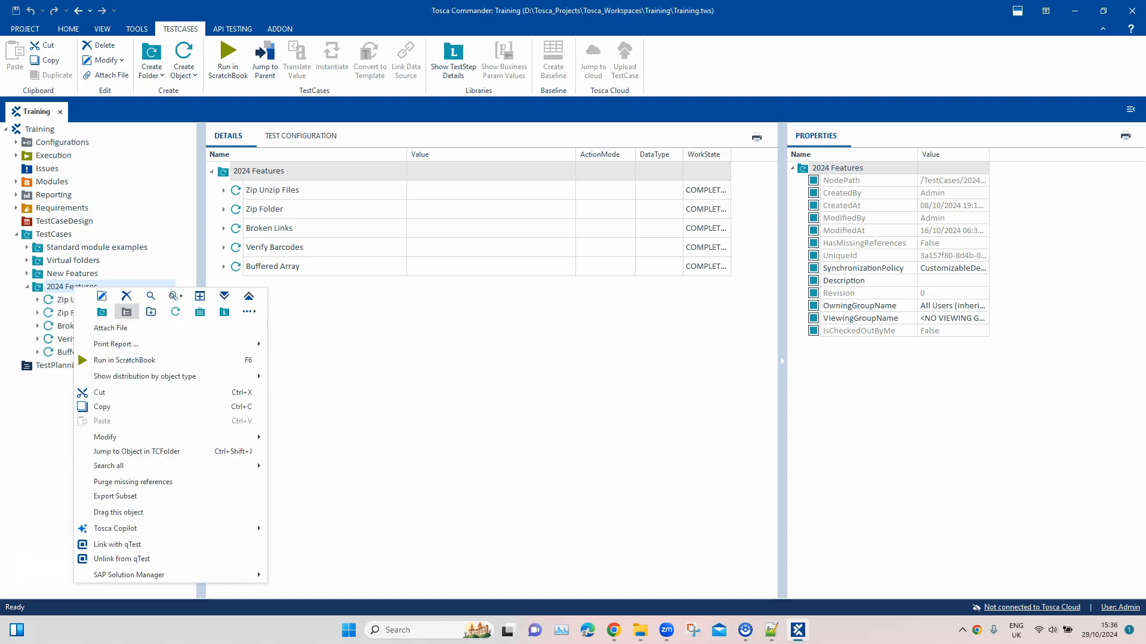
left_click(176, 312)
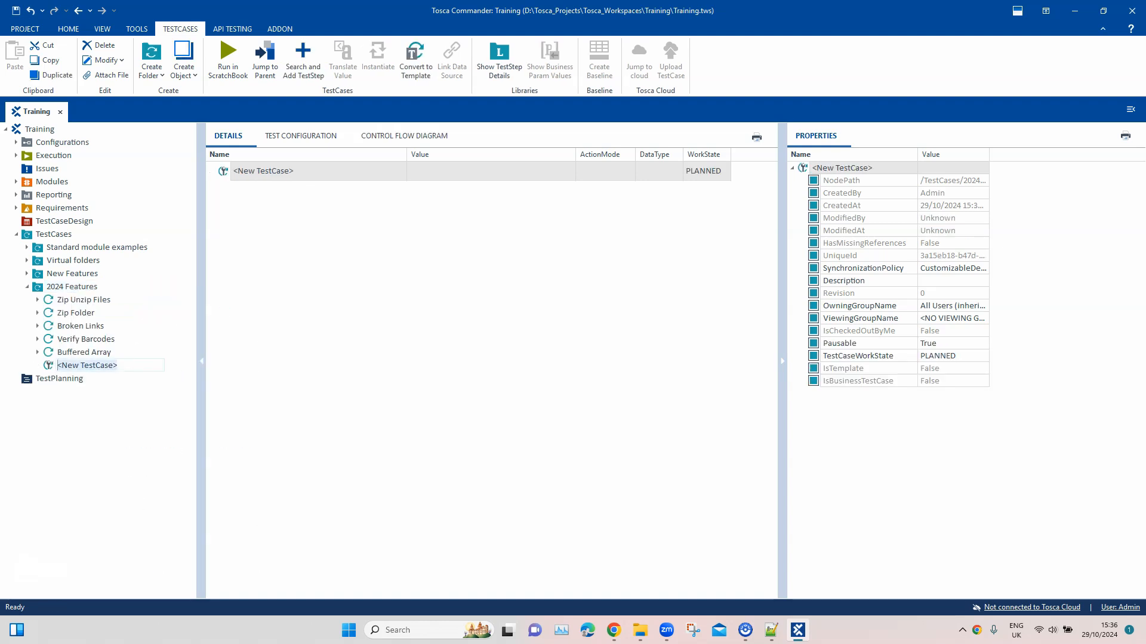
type("HTML Log Monitoring")
Search for HTML modules and add the Start HTML Log Monitoring test step to the HTML Log Monitoring test case
right_click(292, 171)
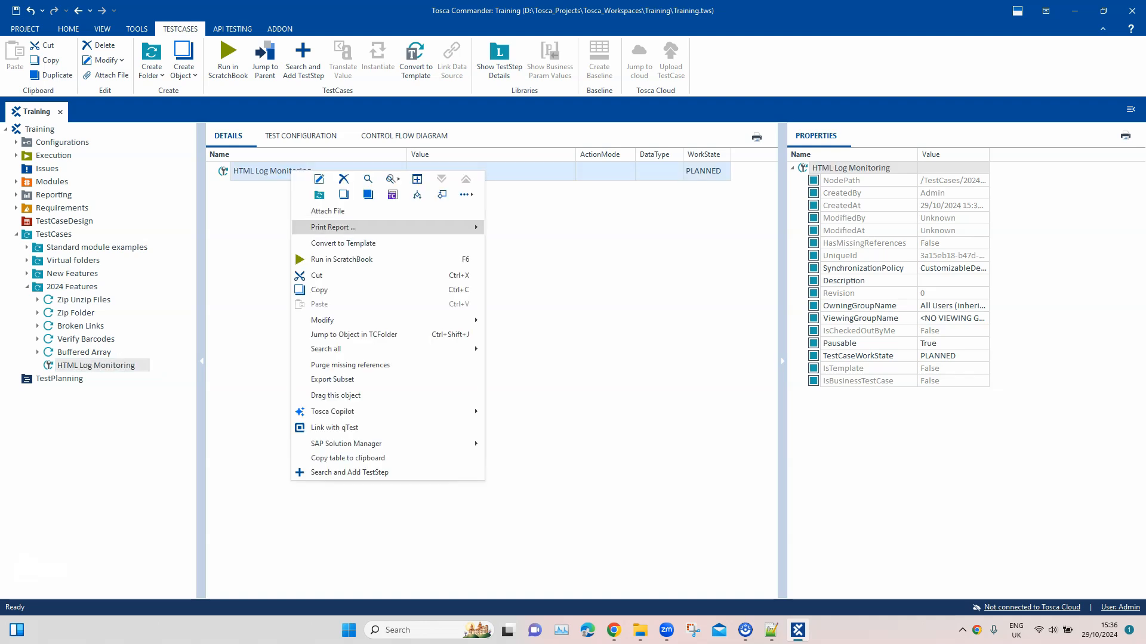
left_click(349, 472)
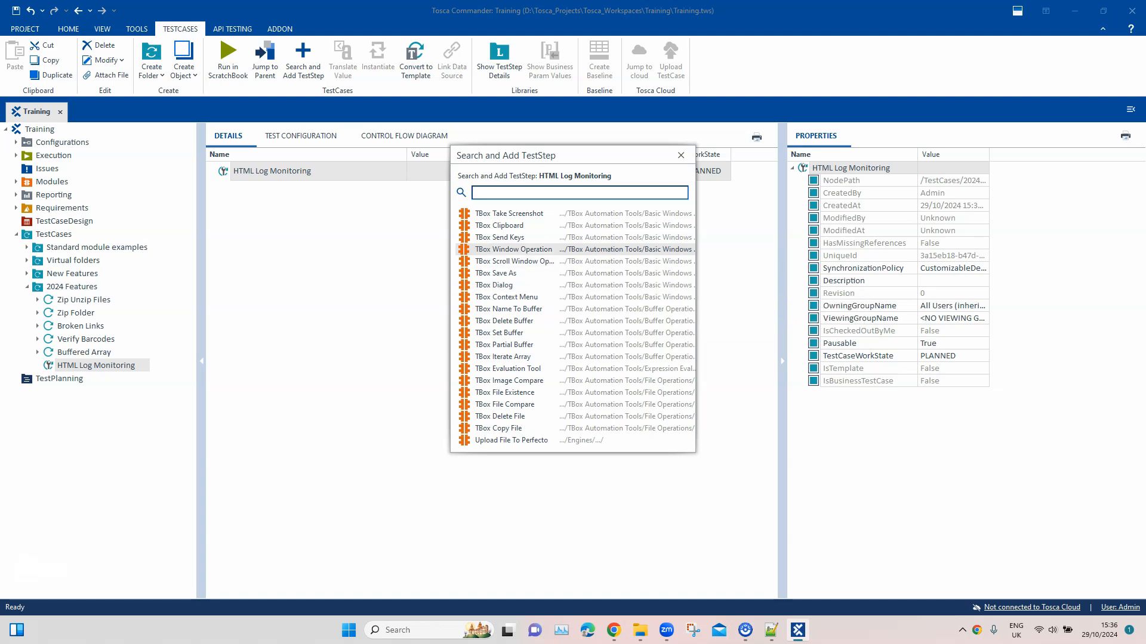
type("HTML")
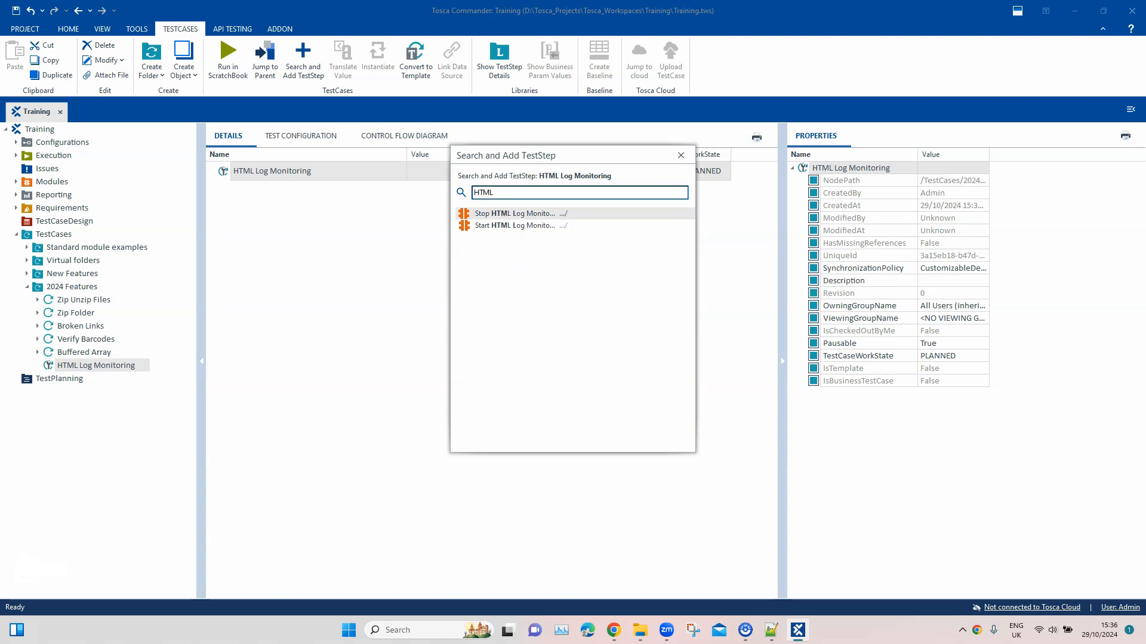
key("Down")
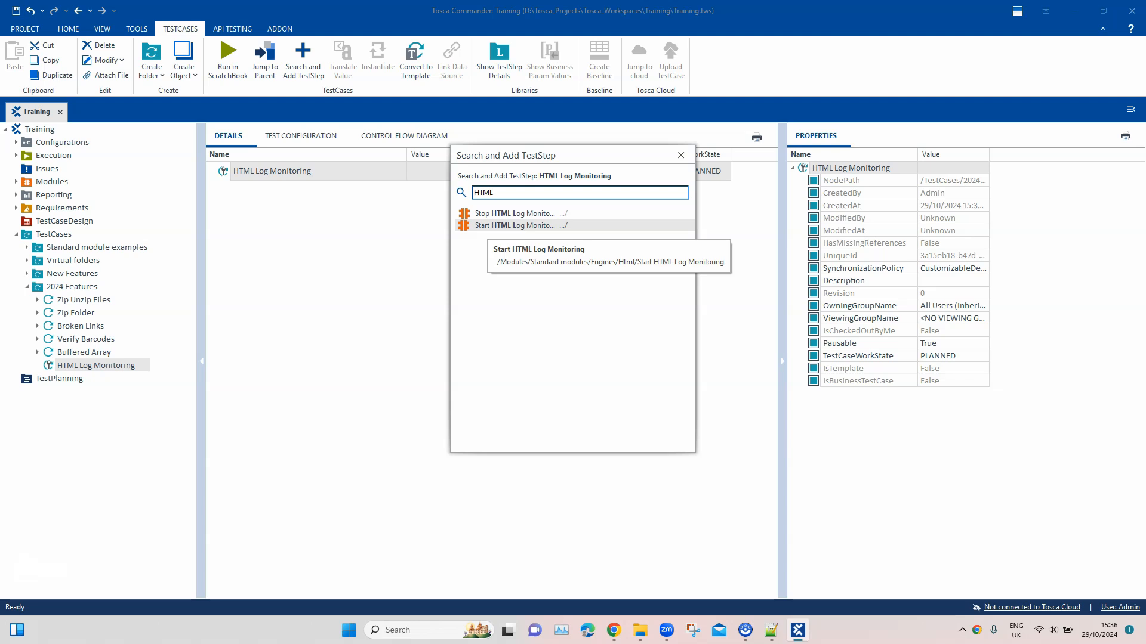
key("Return")
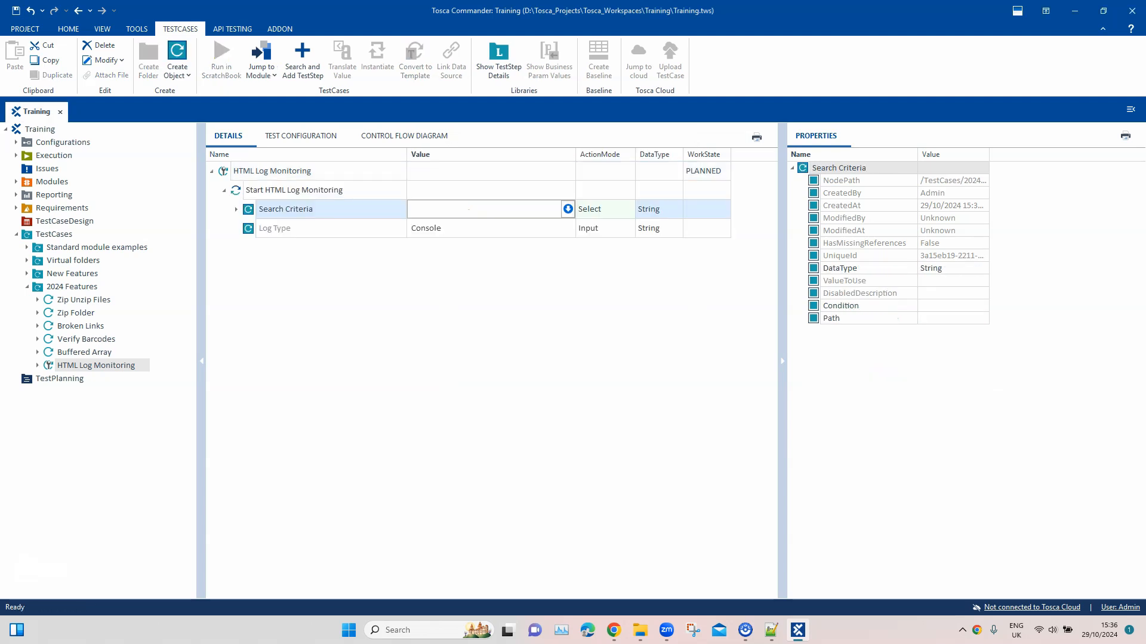
Add the Stop HTML Log Monitoring test step to the same test case
right_click(296, 176)
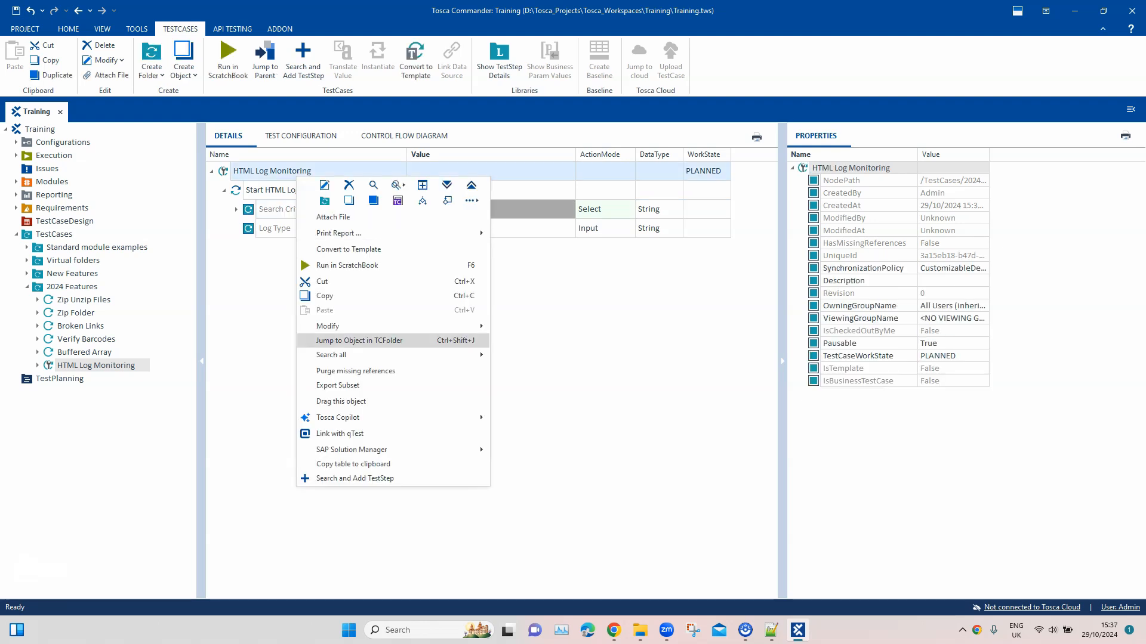
key("Return")
type("Log")
key("Return")
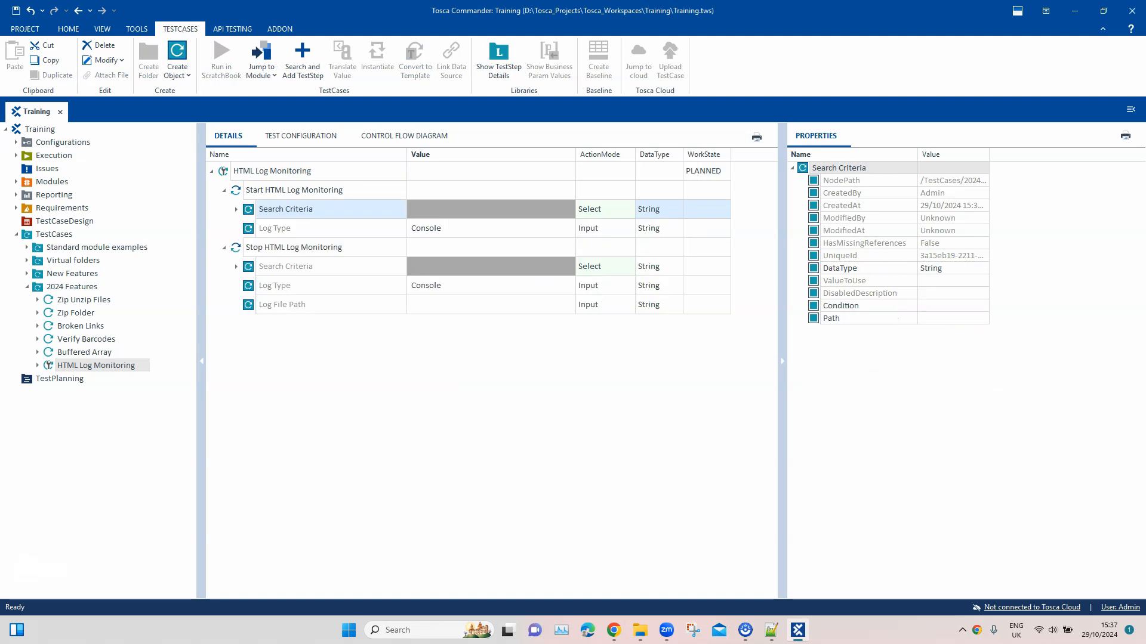
Expand the Search Criteria of both test steps and review the Title, Url and Window Index parameters, including the available index options
key("Right")
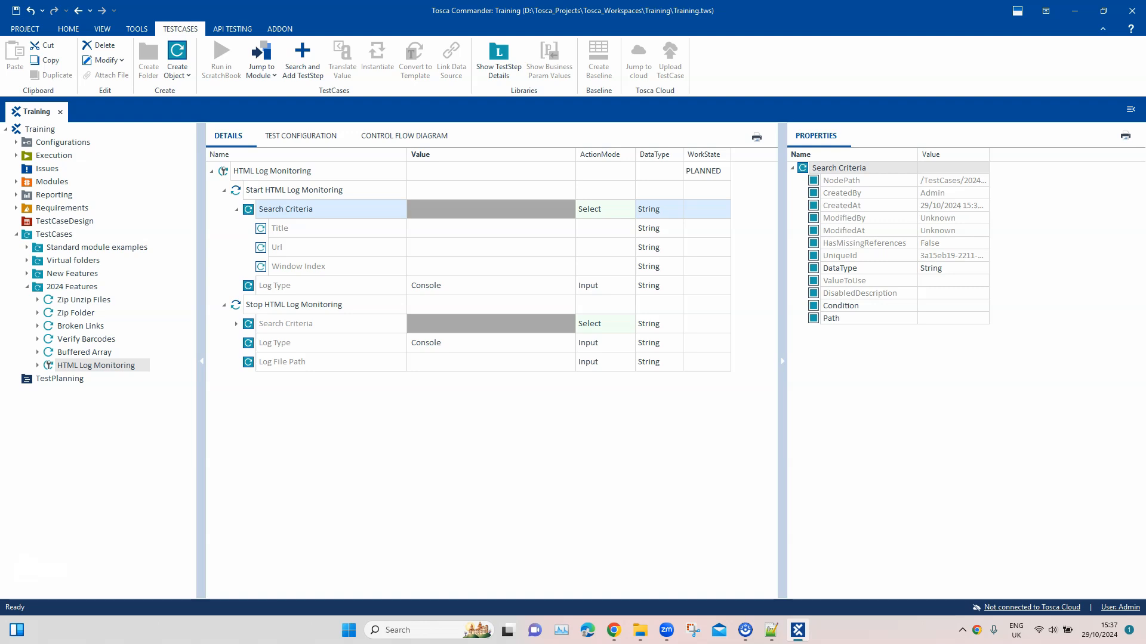
left_click(236, 324)
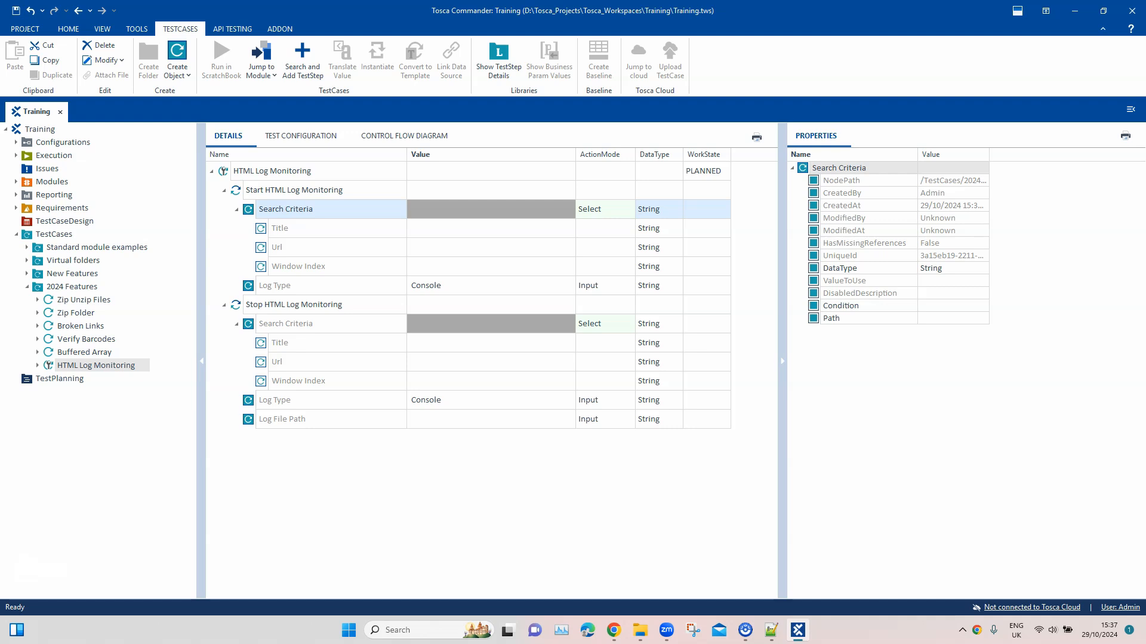
left_click(490, 228)
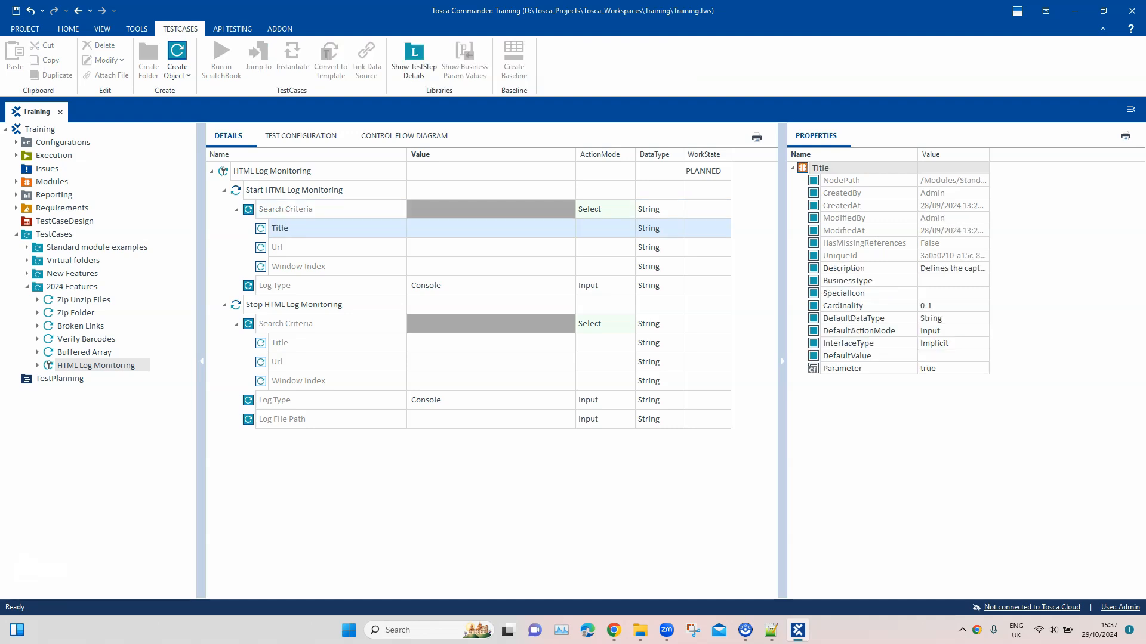
left_click(491, 248)
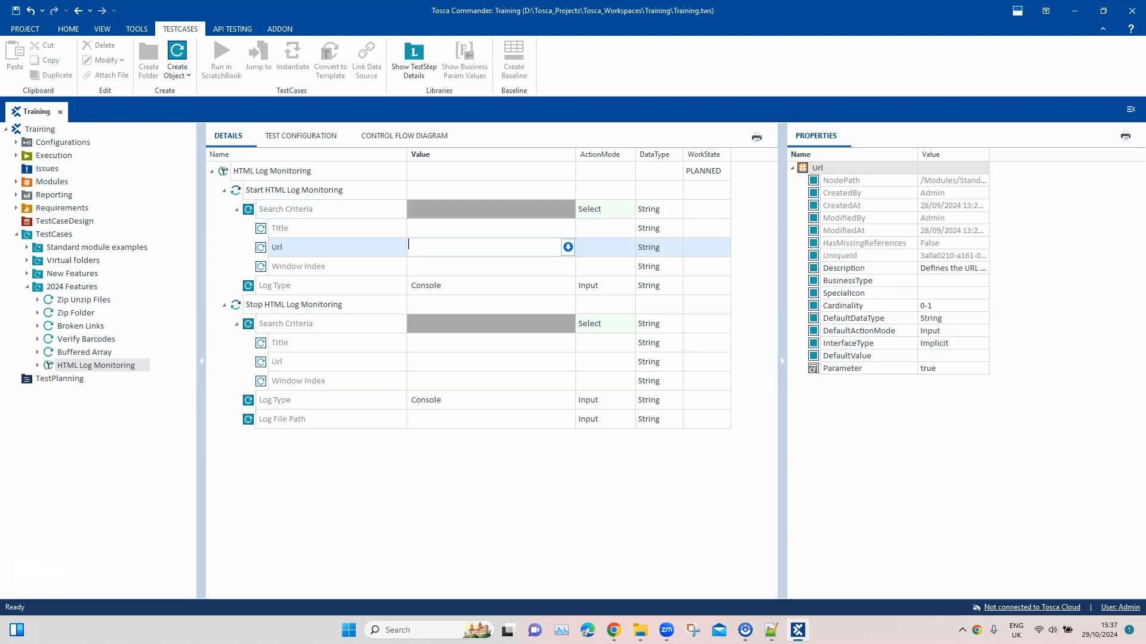
left_click(490, 266)
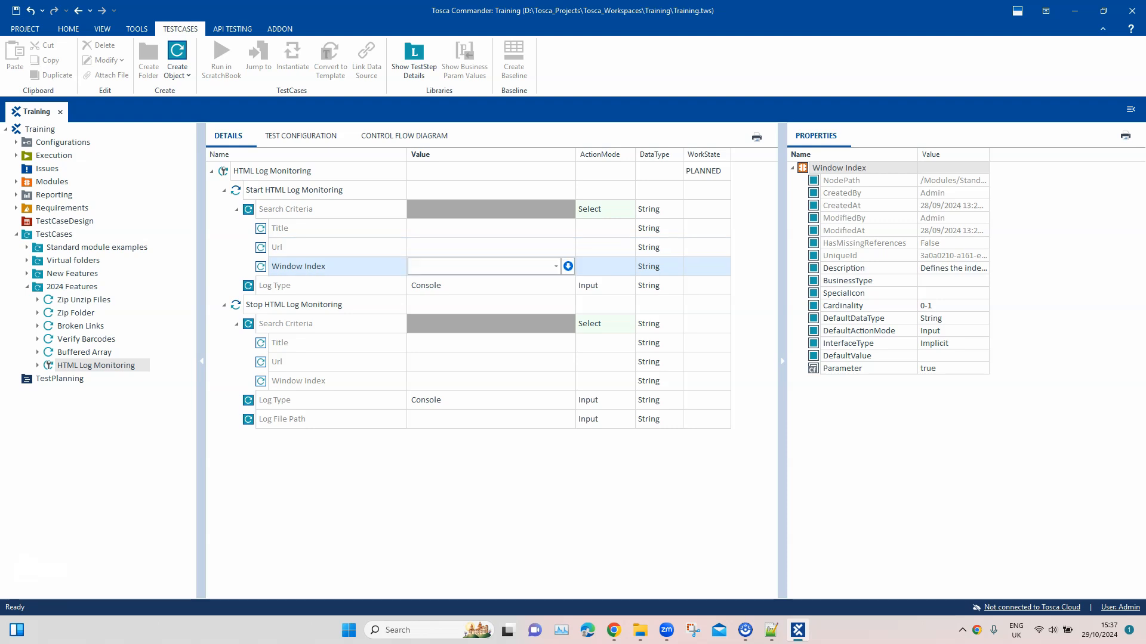
left_click(491, 229)
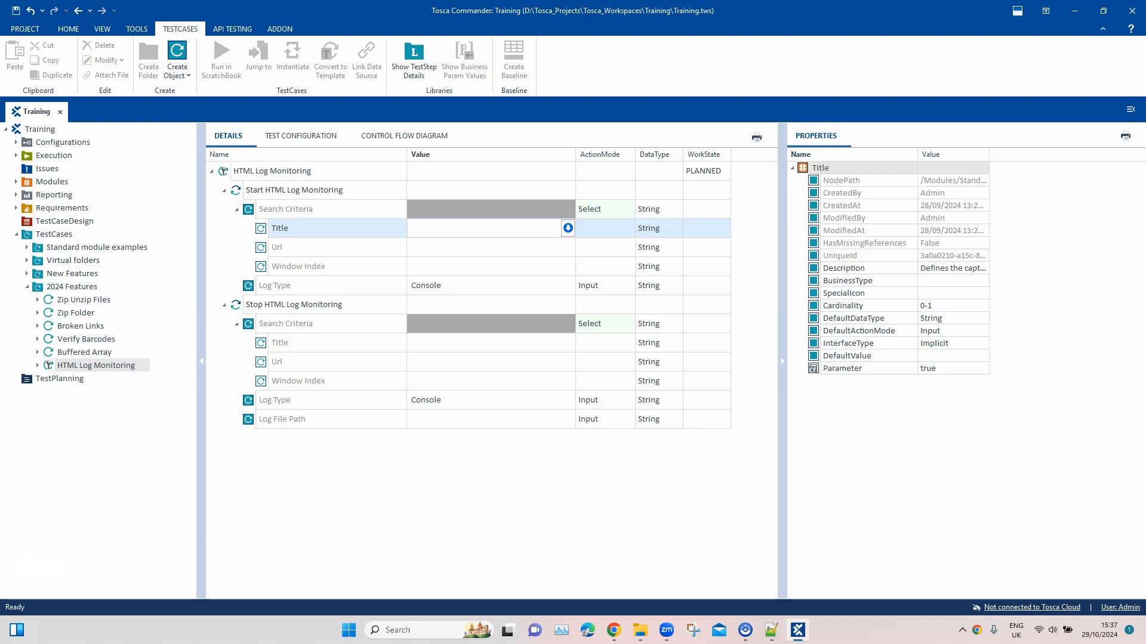
left_click(459, 247)
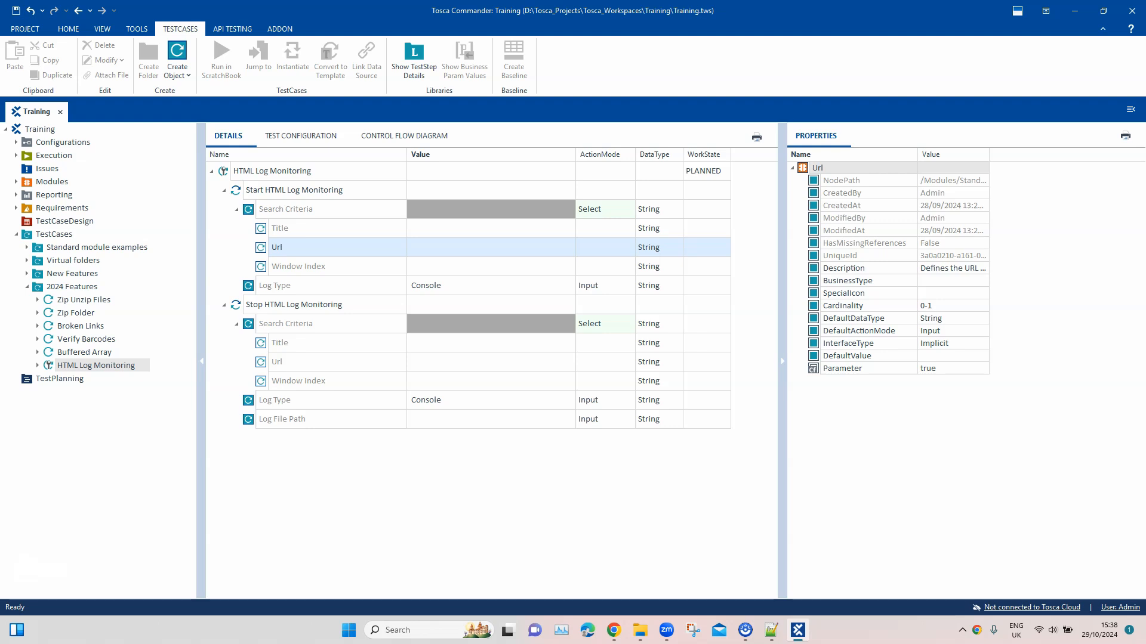
left_click(460, 266)
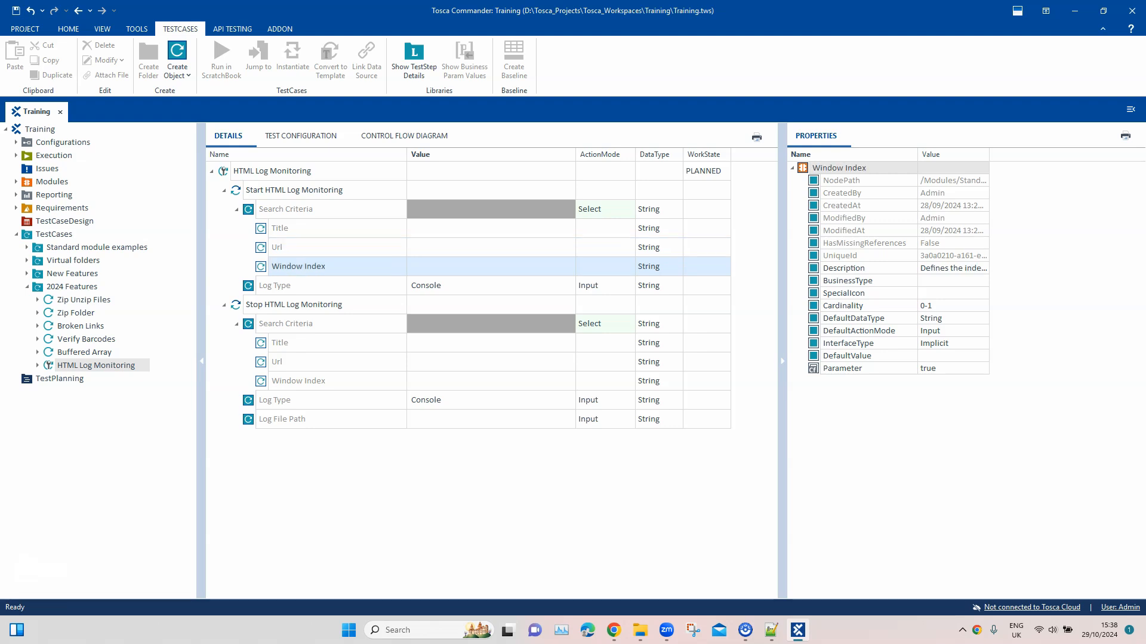
left_click(477, 267)
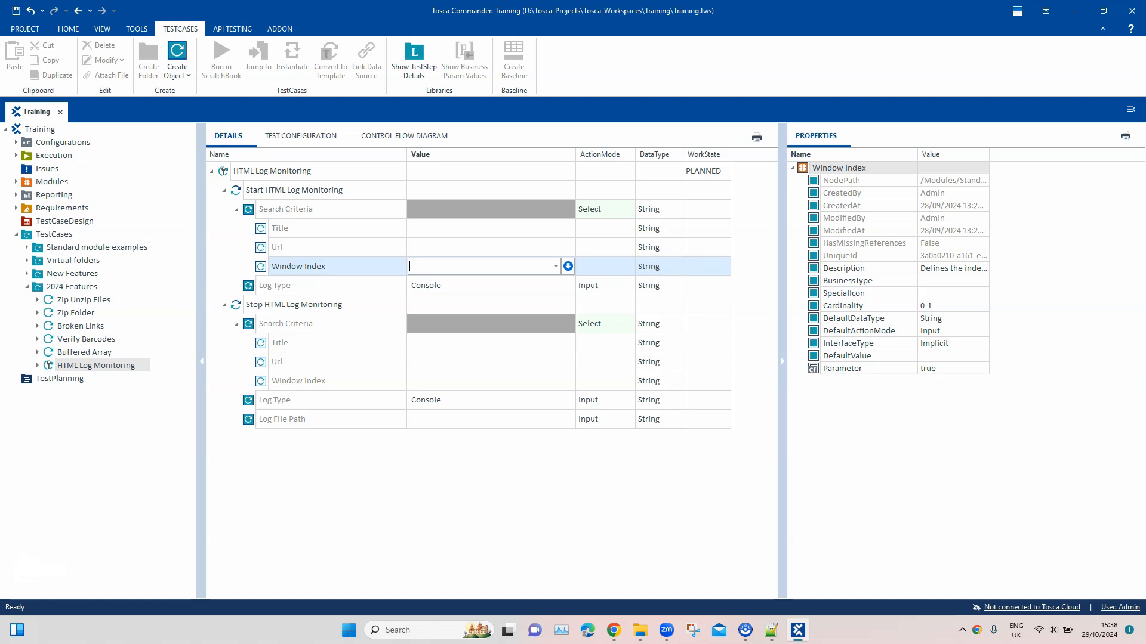
left_click(556, 266)
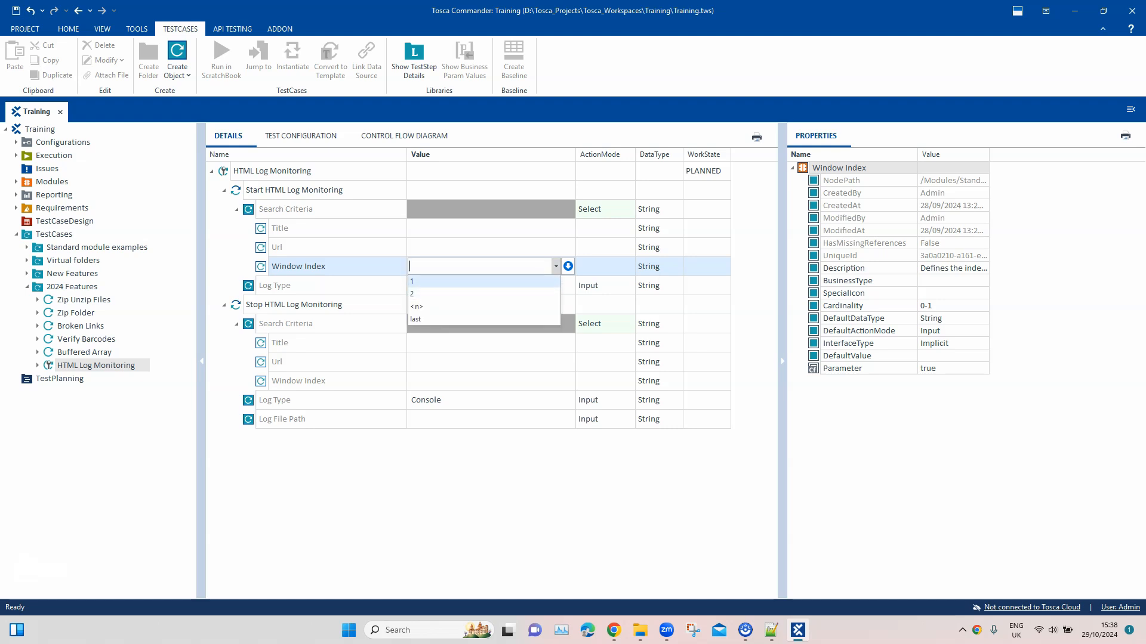
left_click(352, 343)
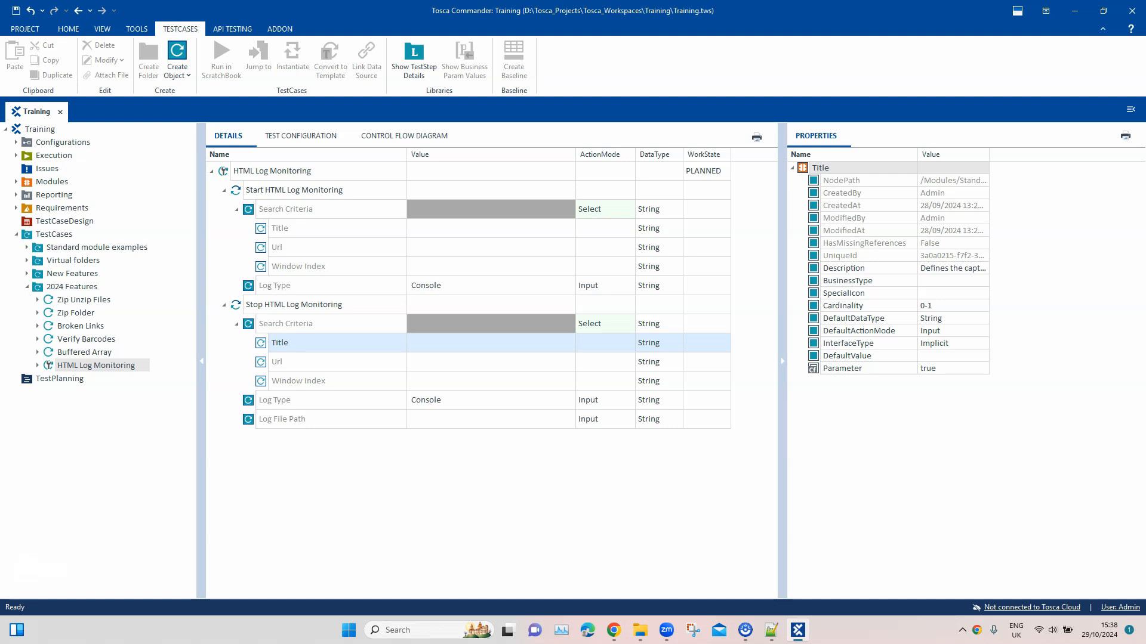
Review the available Log Type options of the Start HTML Log Monitoring test step
left_click(490, 286)
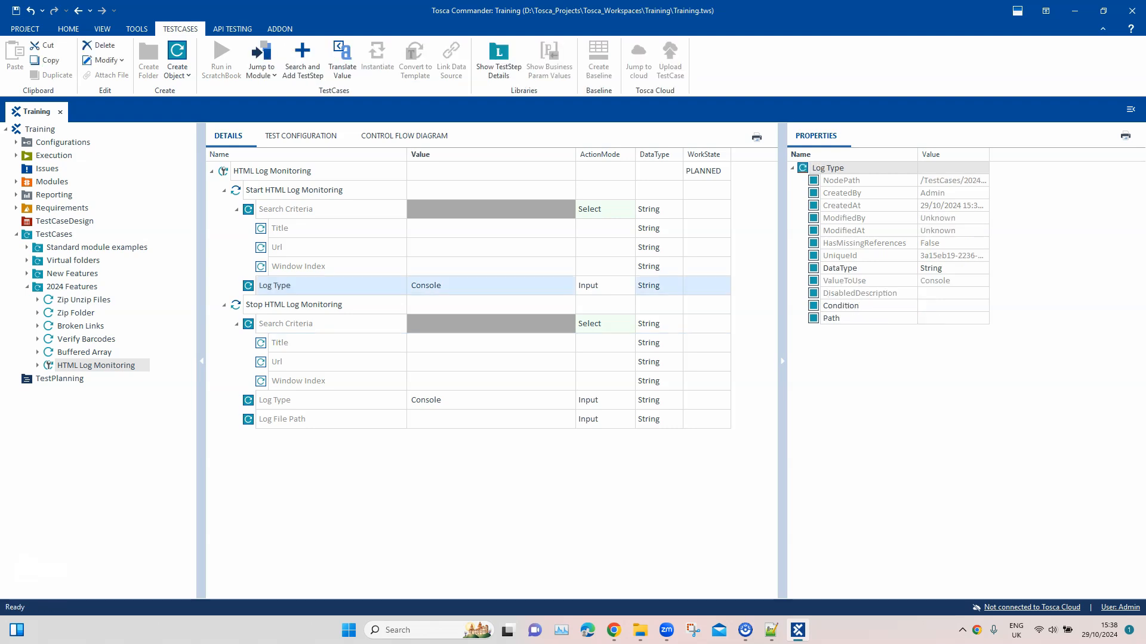
left_click(484, 286)
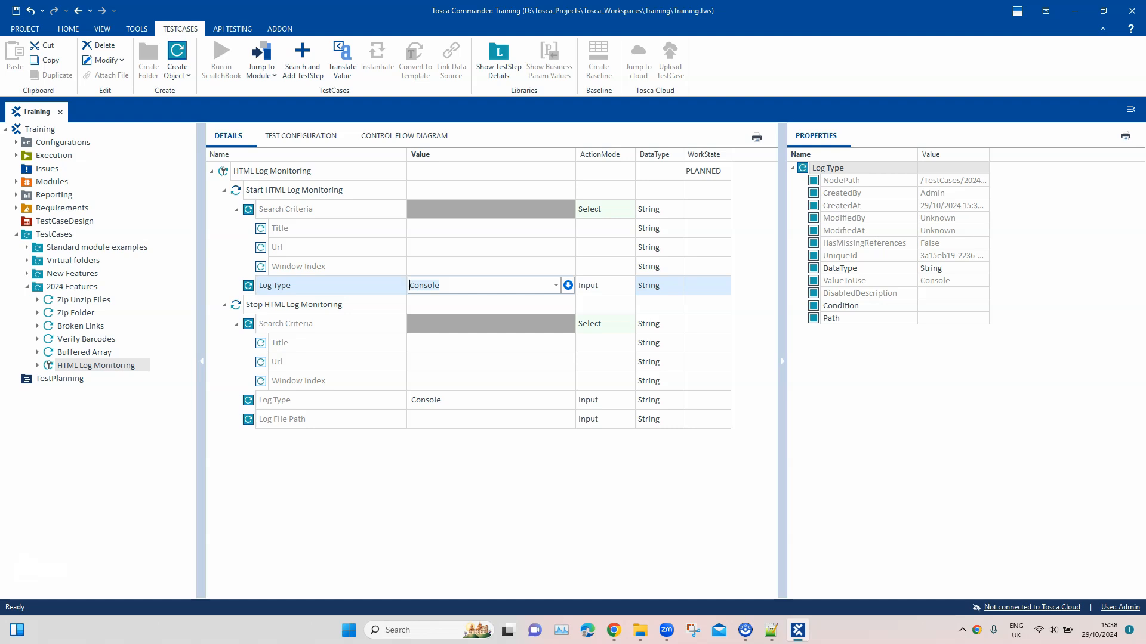
left_click(556, 285)
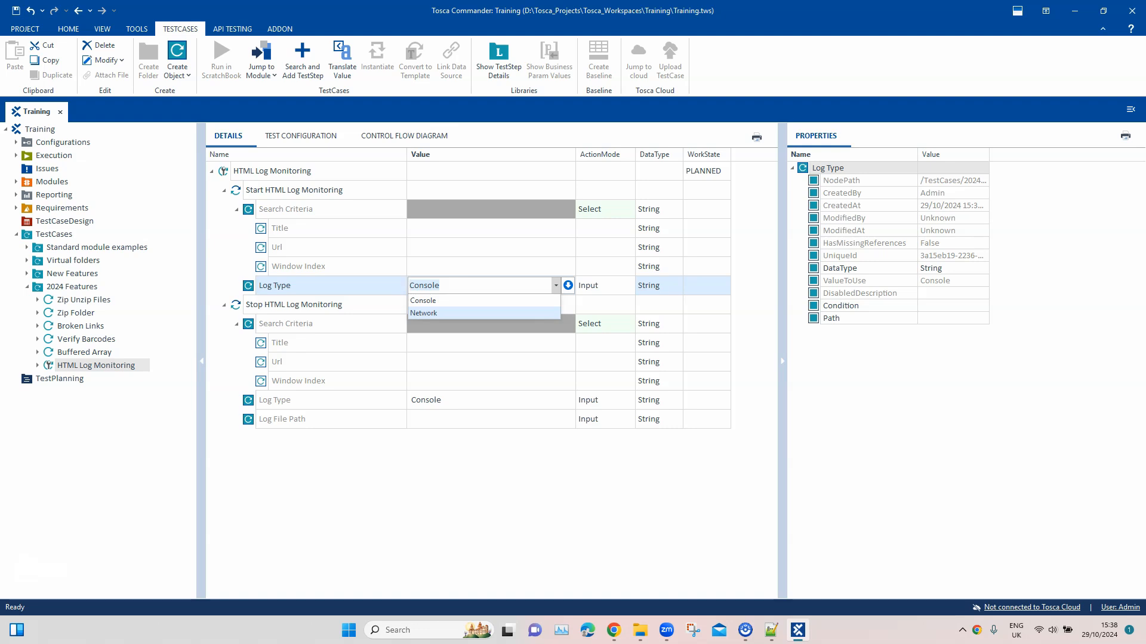
Switch to Chrome and open the developer tools on the Tricentis Support Hub login page
left_click(614, 630)
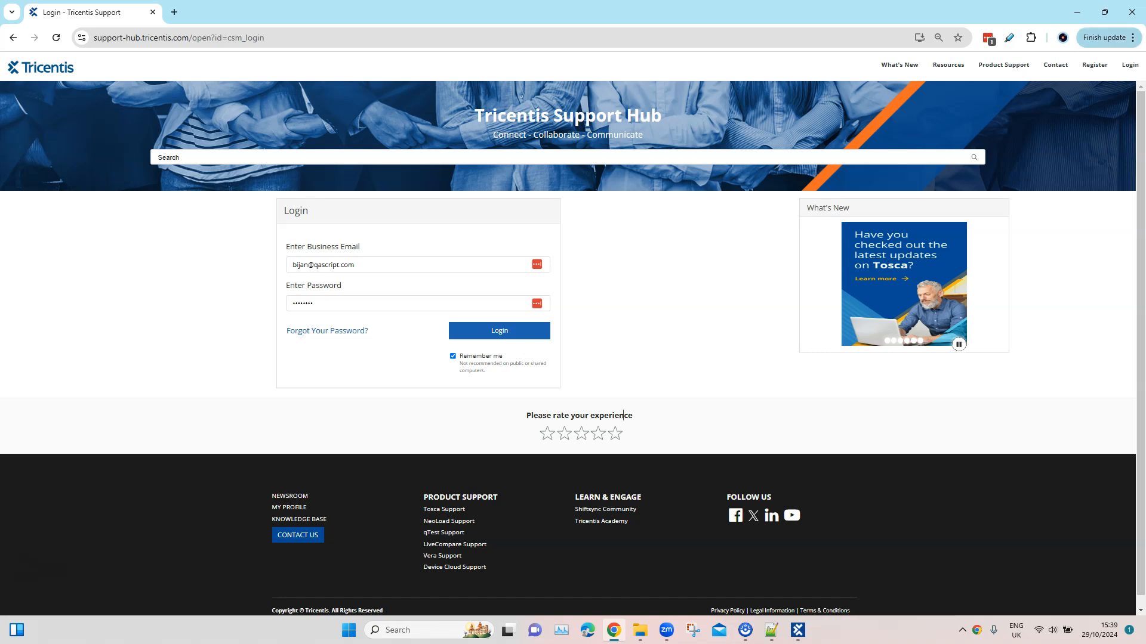
left_click(1132, 38)
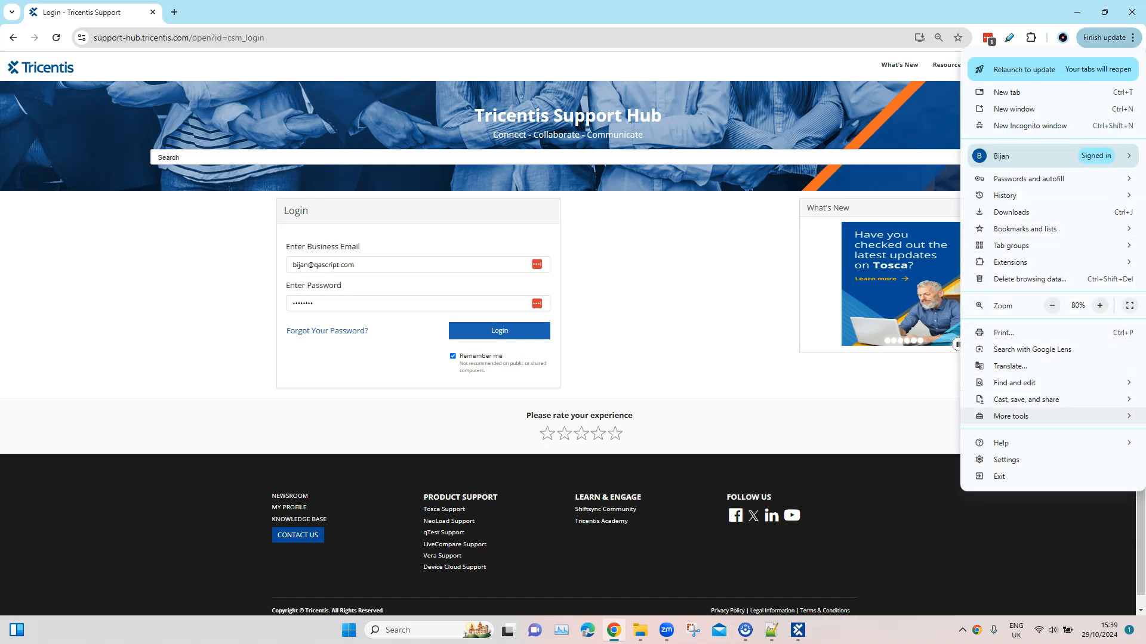
mouse_move(1011, 417)
left_click(874, 503)
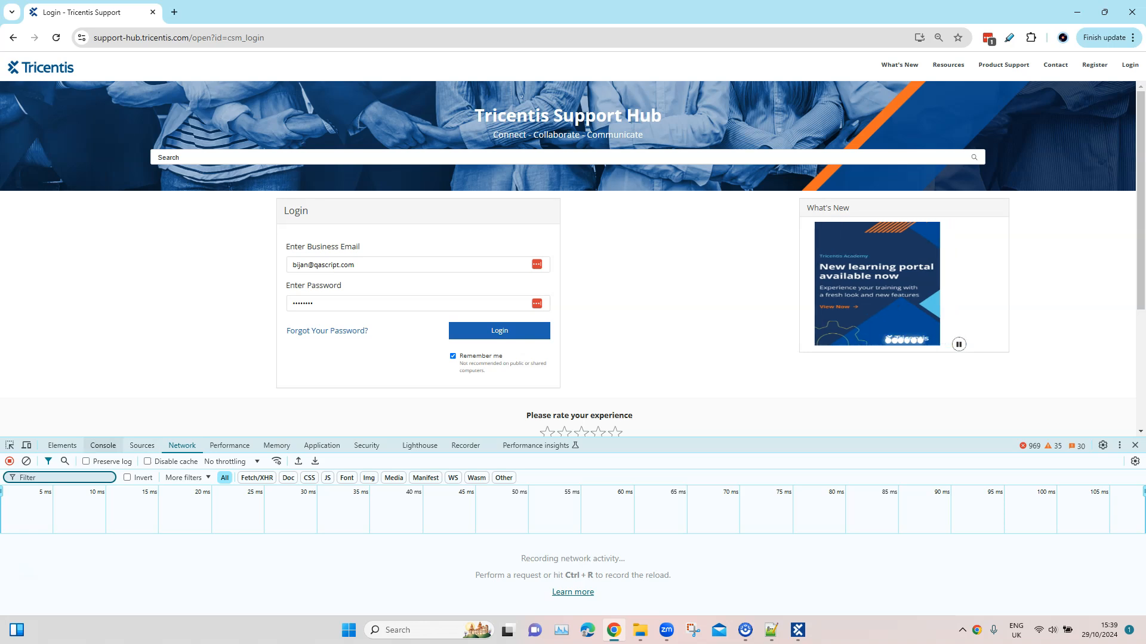
Examine the browser's Console messages and Network activity for the Tricentis Support Hub login page
left_click(103, 445)
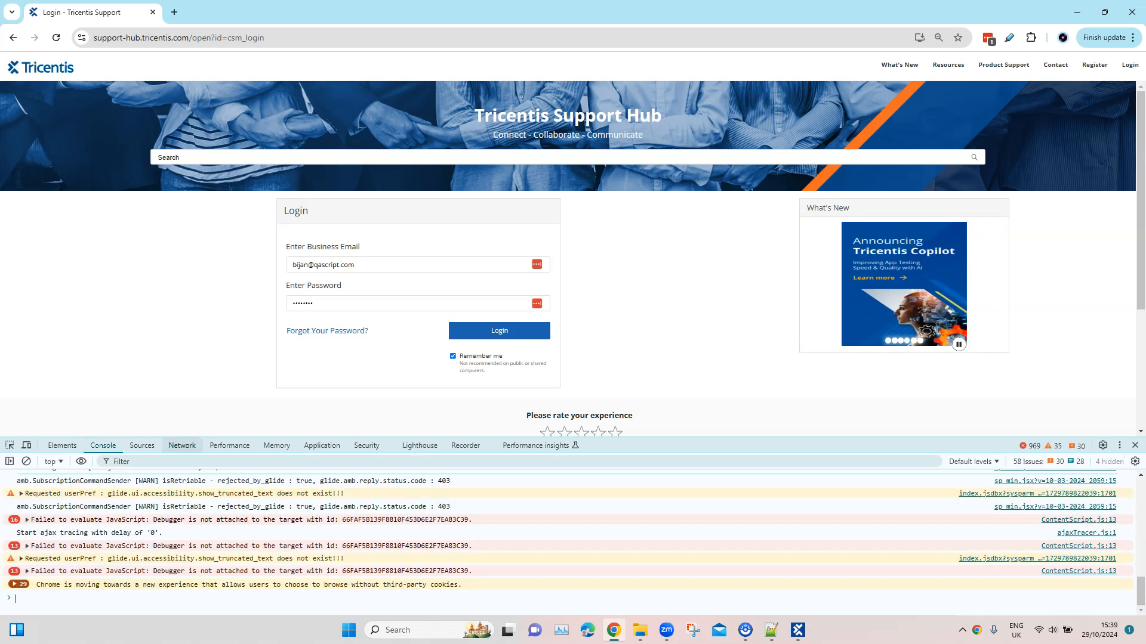
left_click(182, 445)
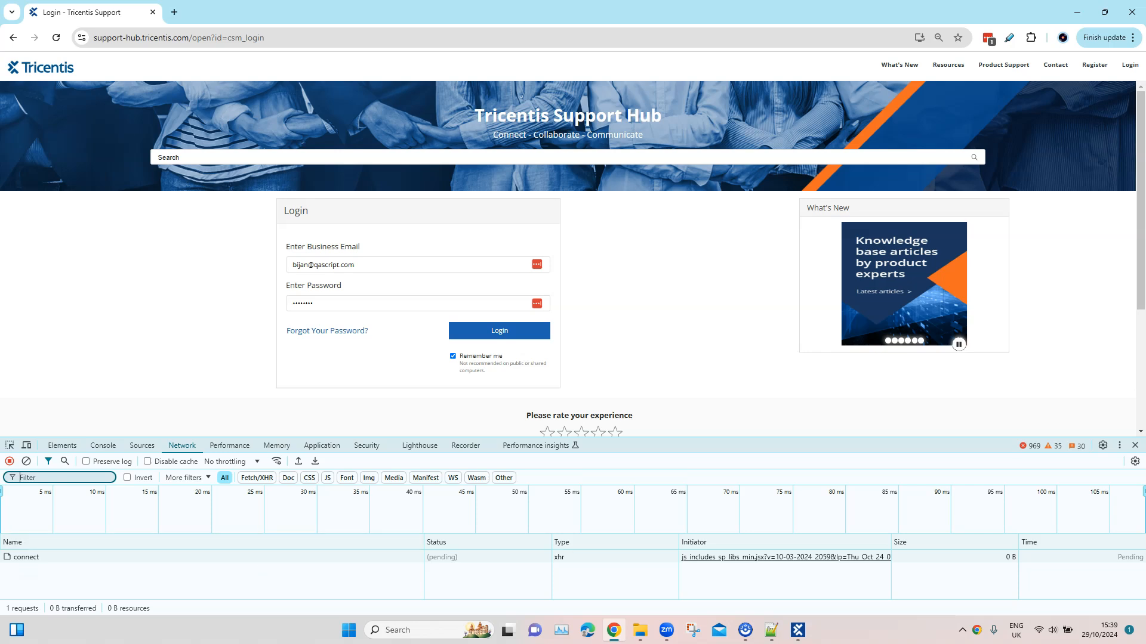
left_click(102, 445)
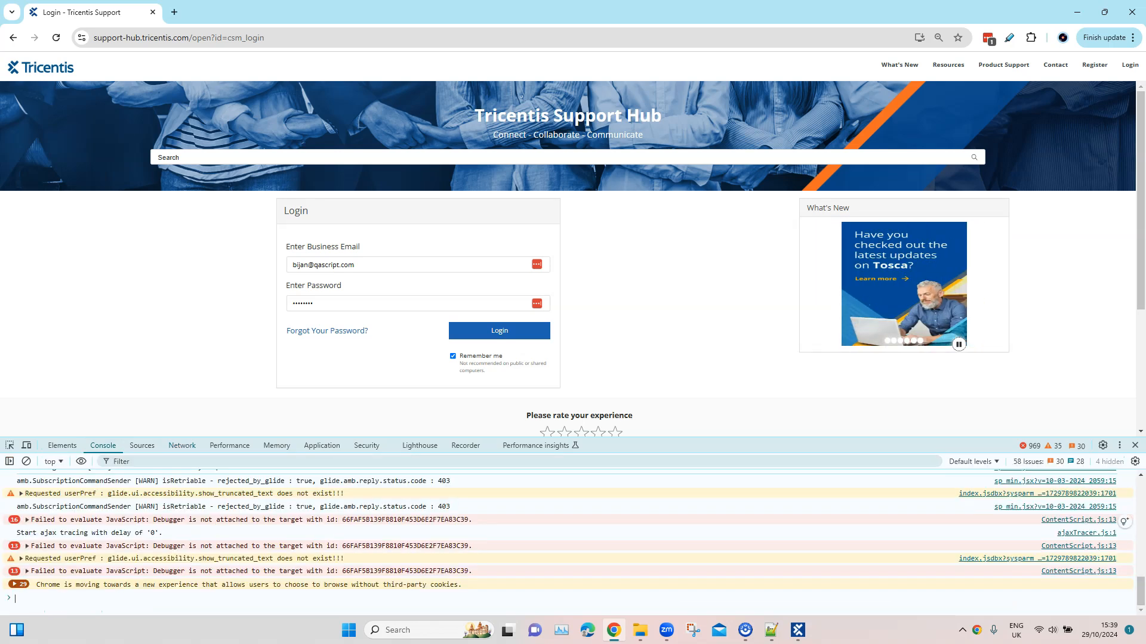
scroll(568, 542, "up", 2)
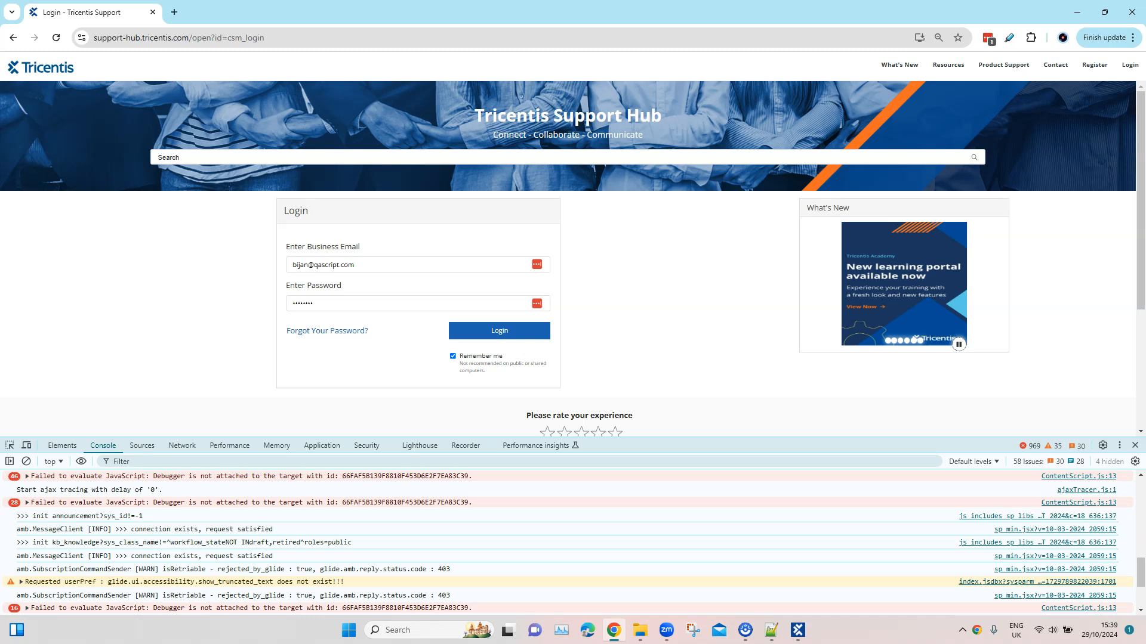
scroll(568, 542, "down", 2)
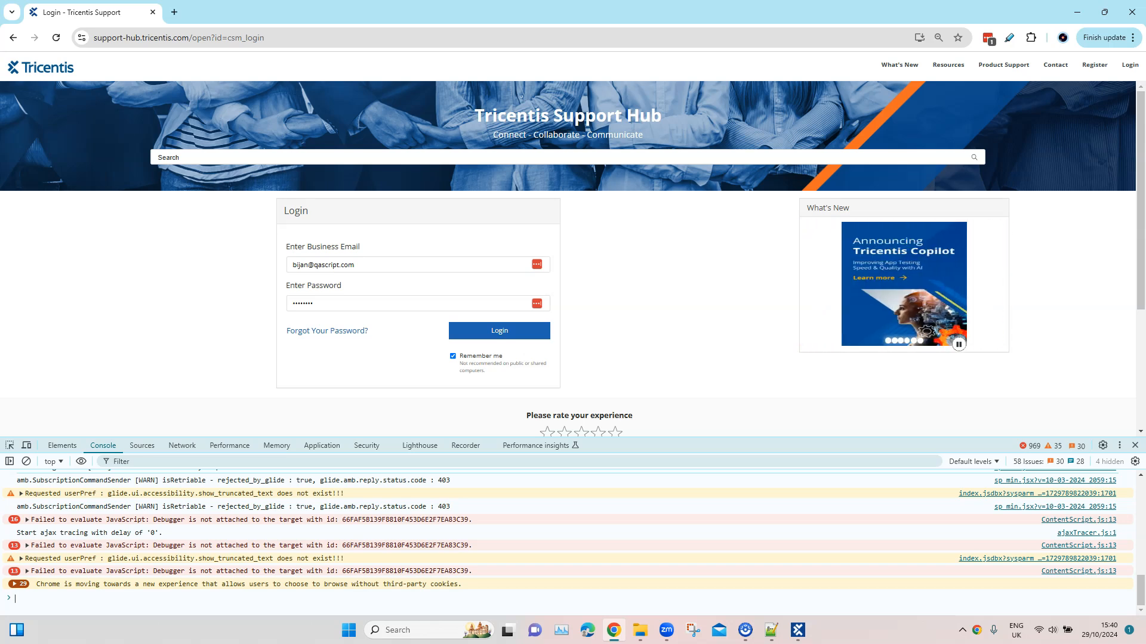
Switch back to Tosca Commander and review the Log File Path and Log Type options of the Stop HTML Log Monitoring test step
left_click(798, 630)
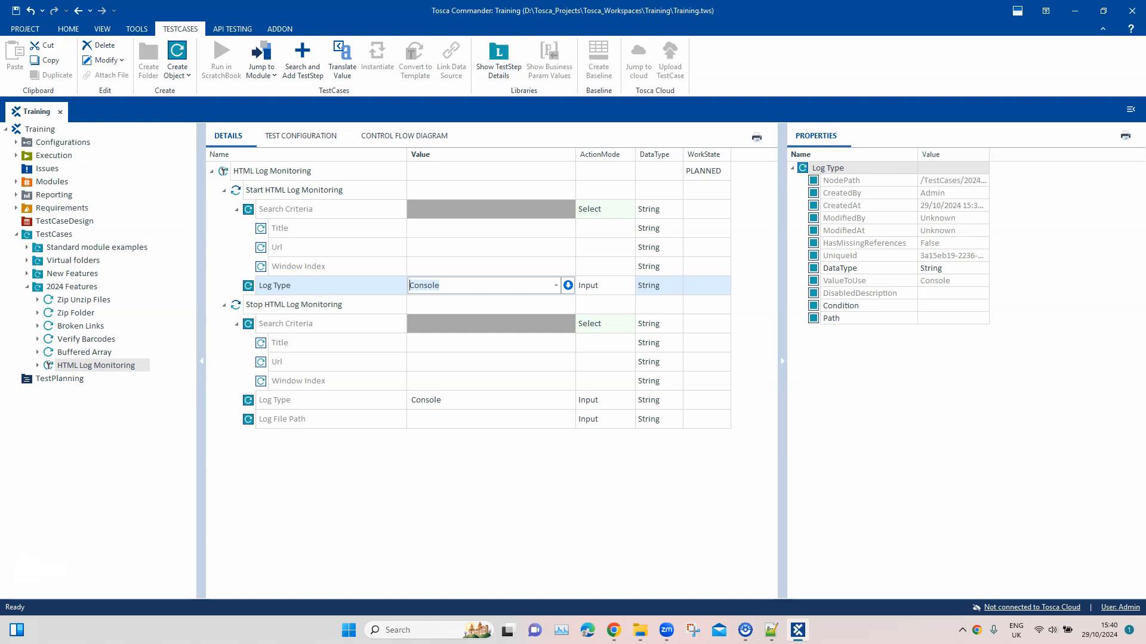
left_click(441, 421)
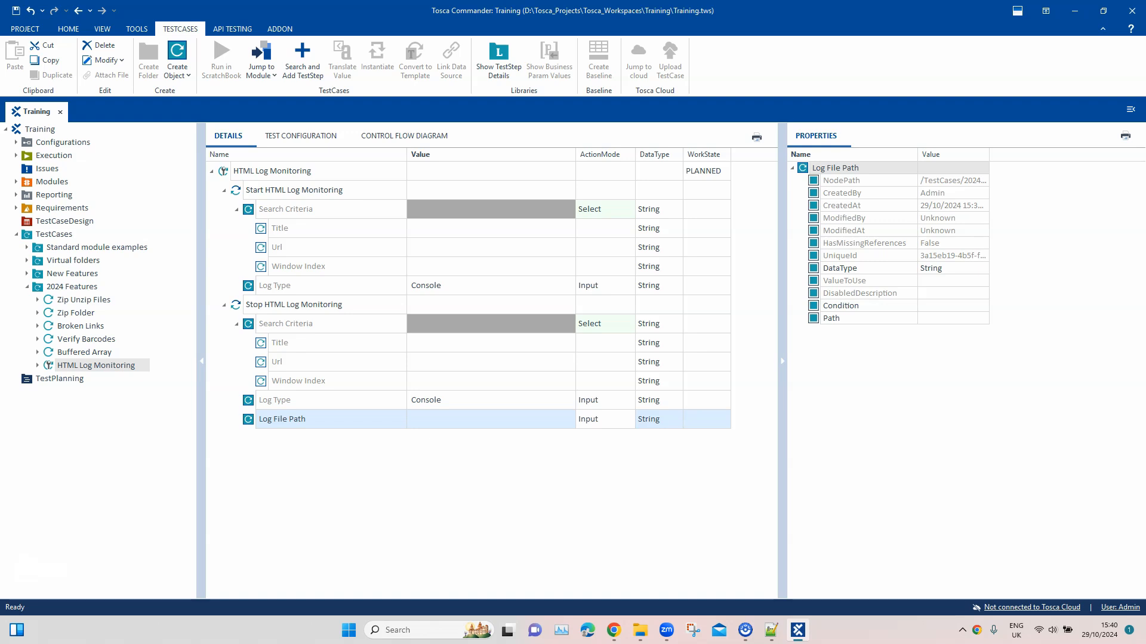
left_click(491, 400)
left_click(490, 401)
left_click(556, 400)
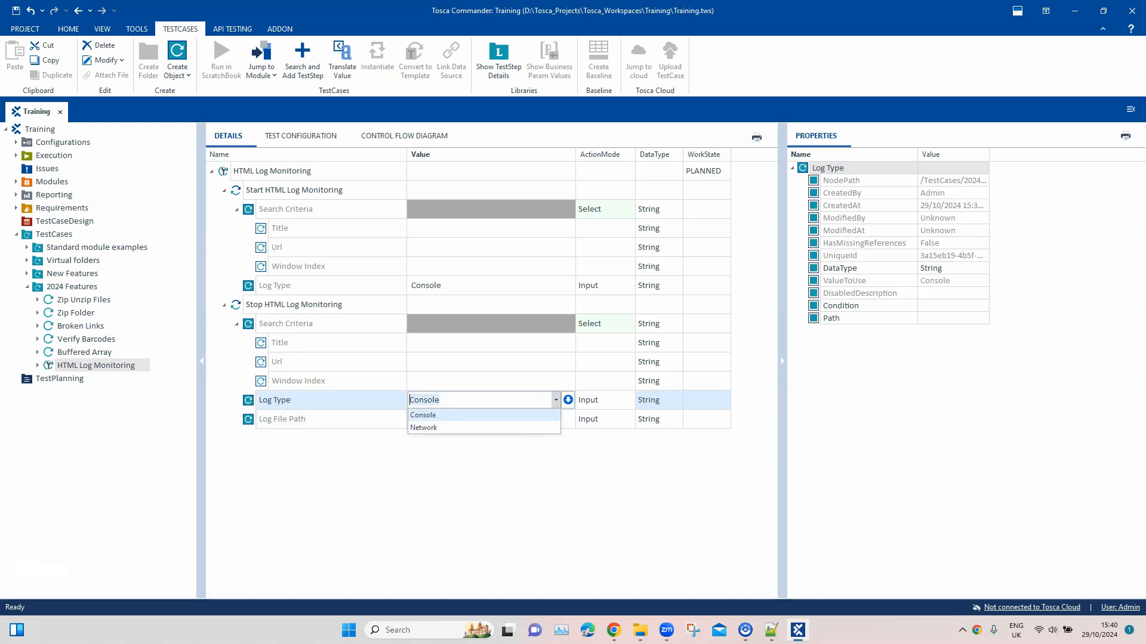
Switch to Chrome and load the Tricentis Support Hub home page at support-hub.tricentis.com/open by removing the login query from the address
left_click(482, 484)
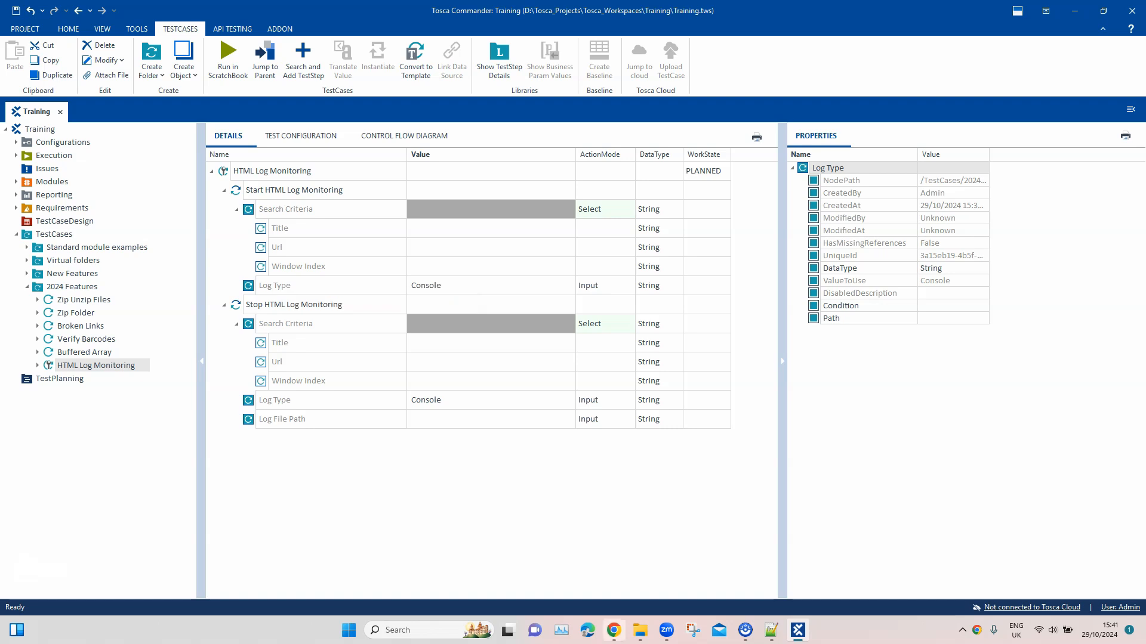
left_click(614, 630)
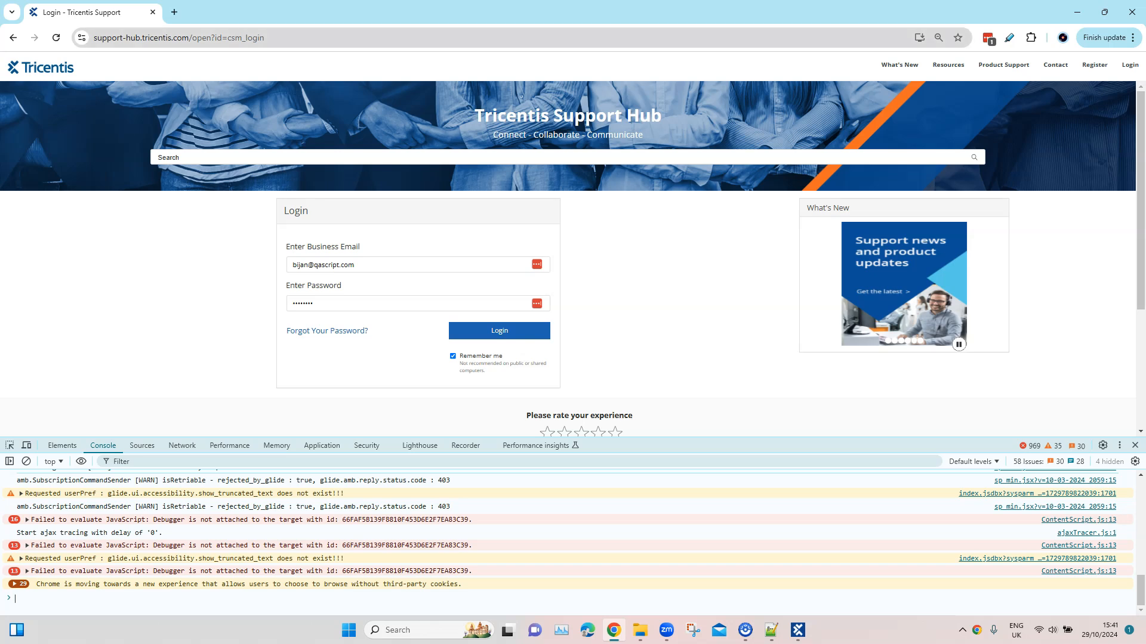
left_click(179, 37)
left_click(243, 38)
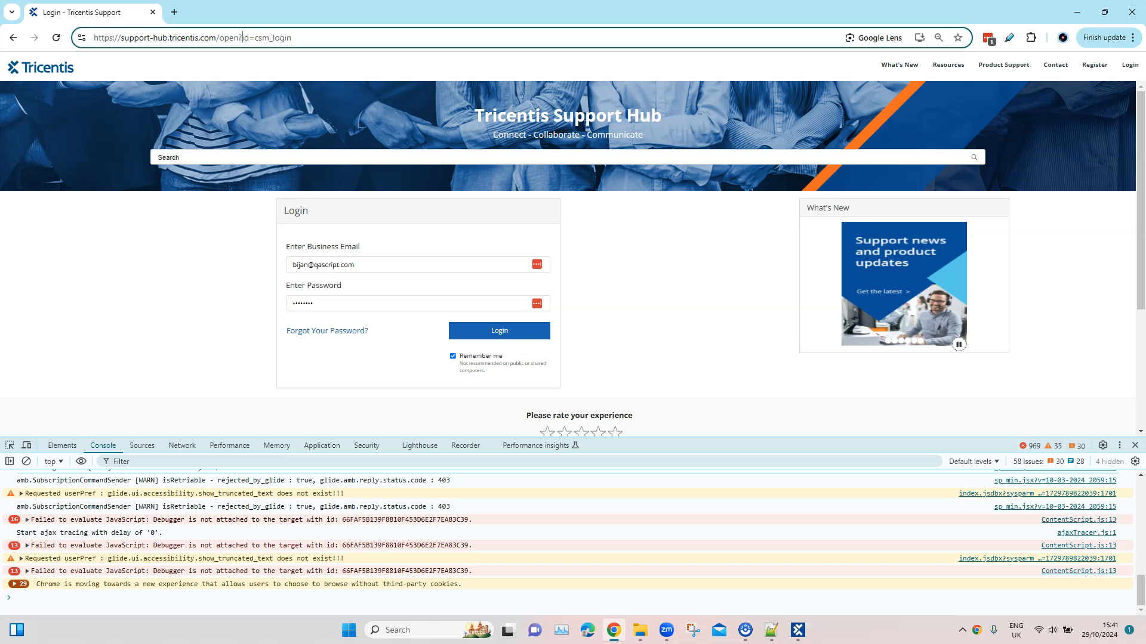
key("shift+End")
key("Delete")
key("Return")
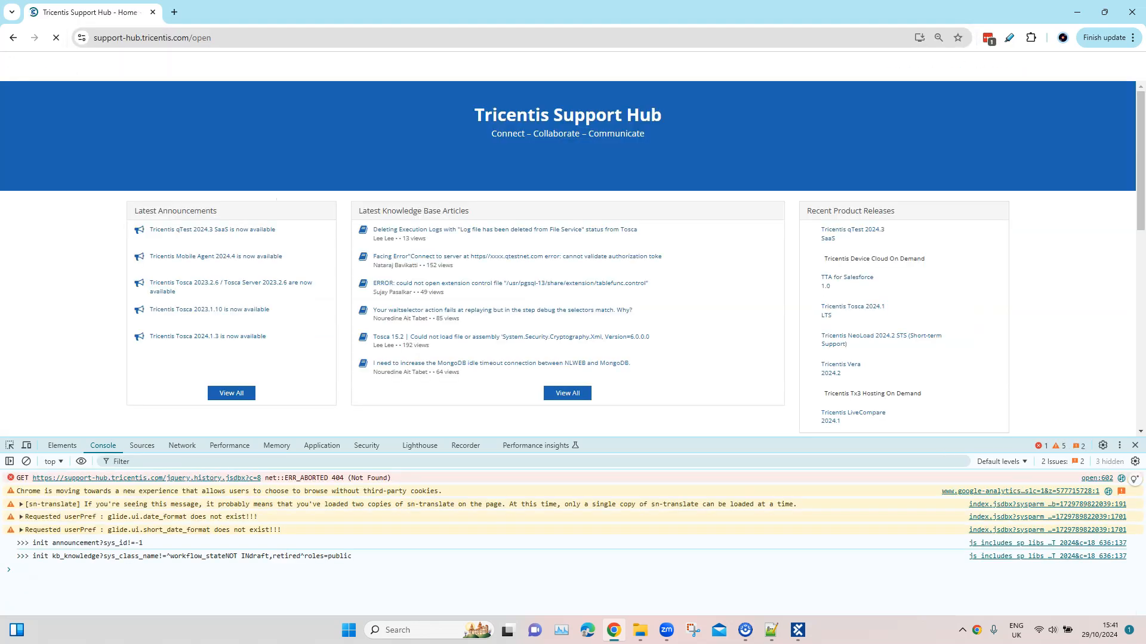
mouse_move(798, 630)
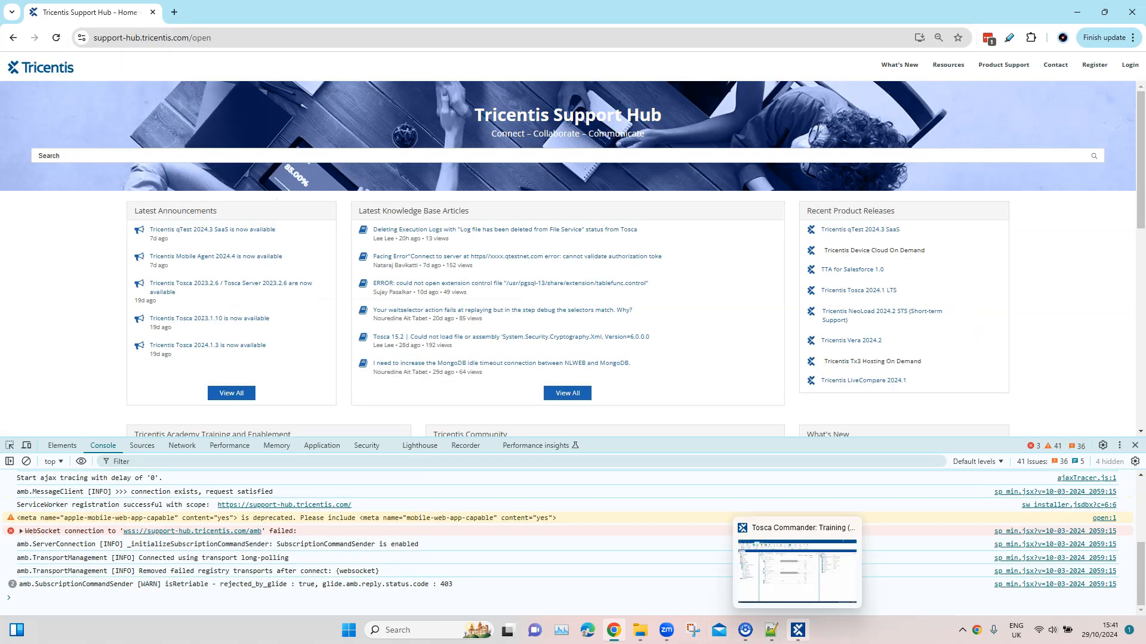
key("ctrl+l")
key("ctrl+c")
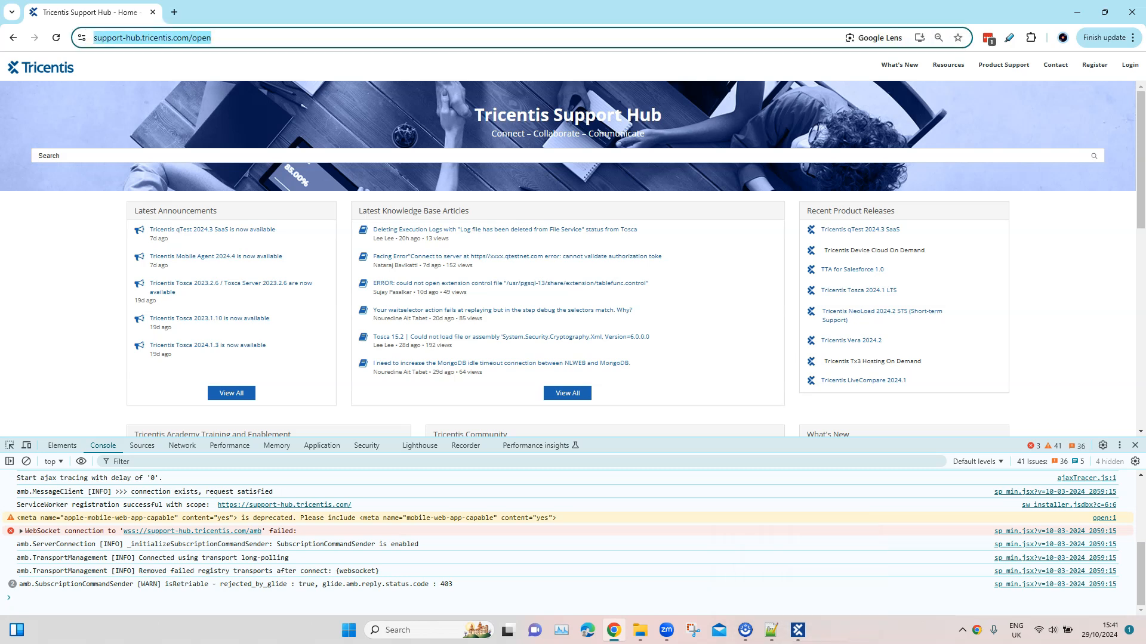
left_click(798, 630)
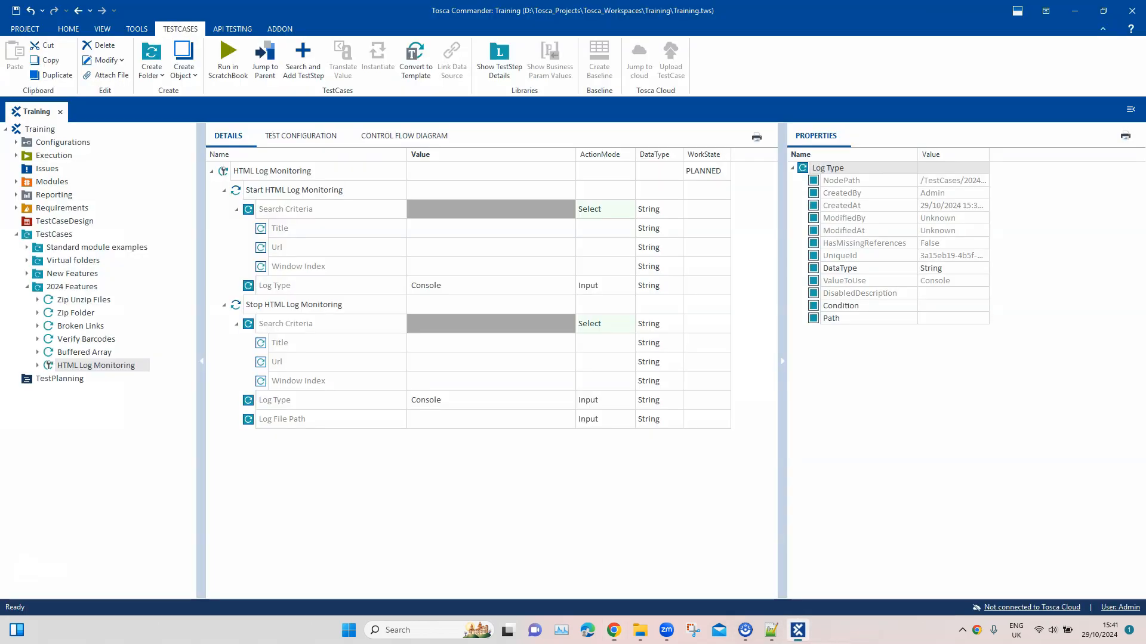
left_click(409, 247)
key("ctrl+v")
left_click(490, 362)
Set the Title search criterion to *Tricentis* in both the Start and Stop HTML Log Monitoring test steps
left_click(485, 229)
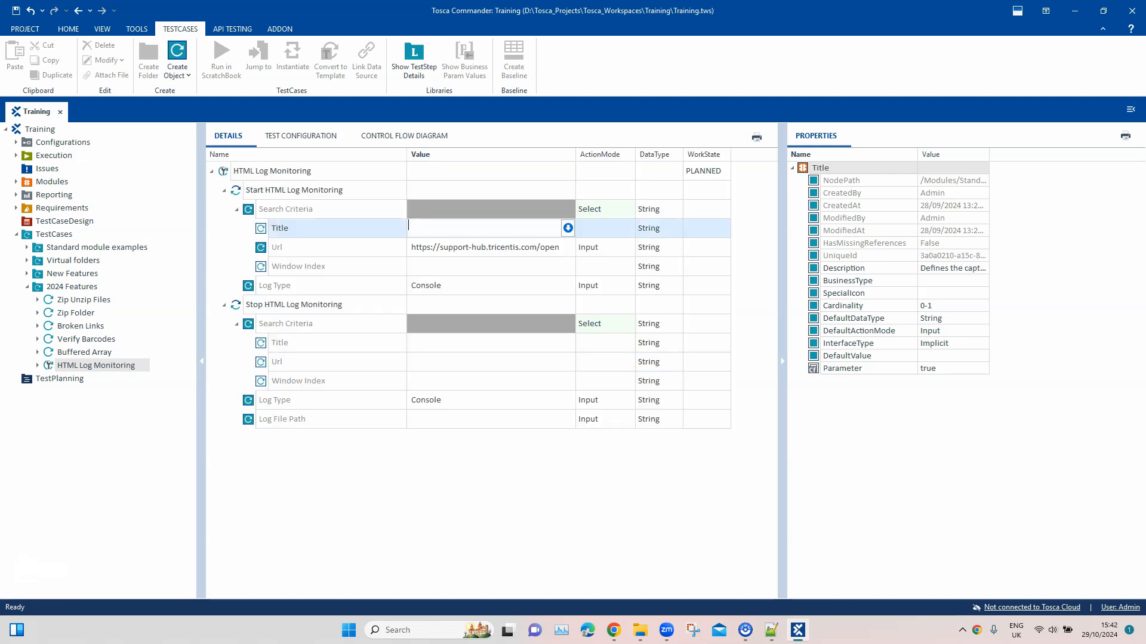
type("*Tricentis*")
key("ctrl+a")
key("ctrl+c")
left_click(485, 342)
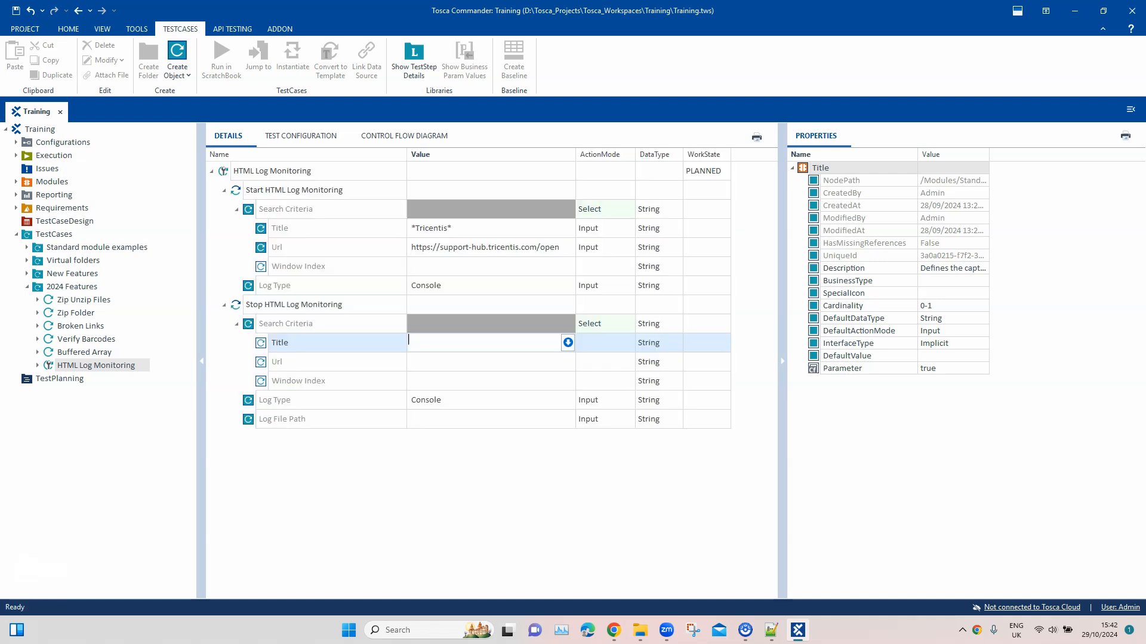
key("ctrl+v")
Set the Window Index to 1 in both the Stop and Start HTML Log Monitoring test steps
left_click(485, 380)
type("1")
left_click(501, 285)
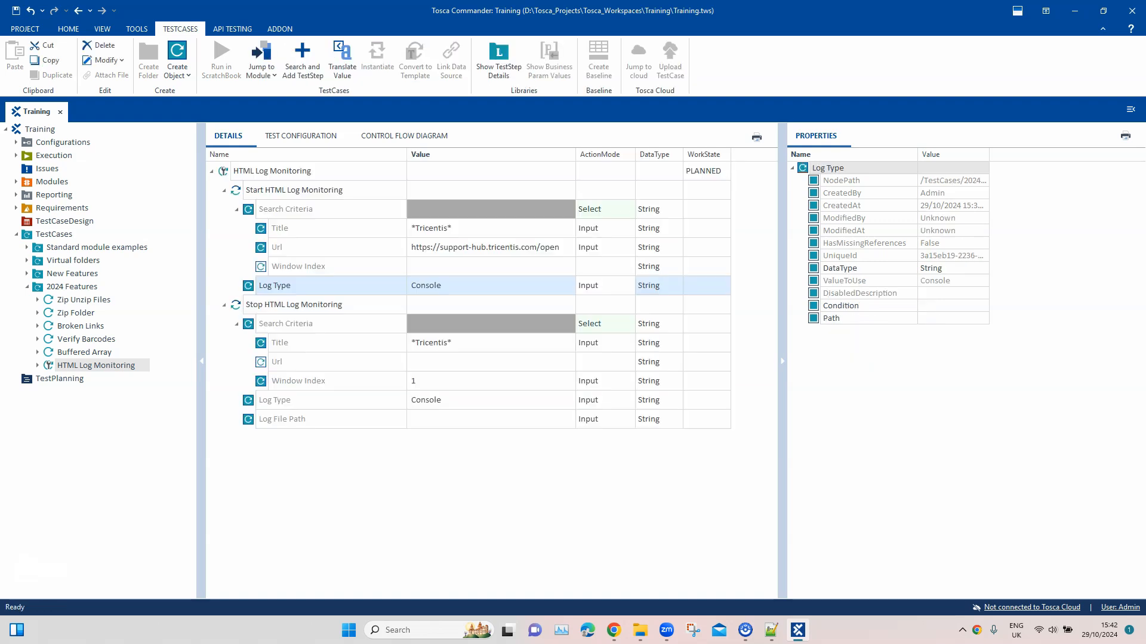
left_click(501, 266)
type("1")
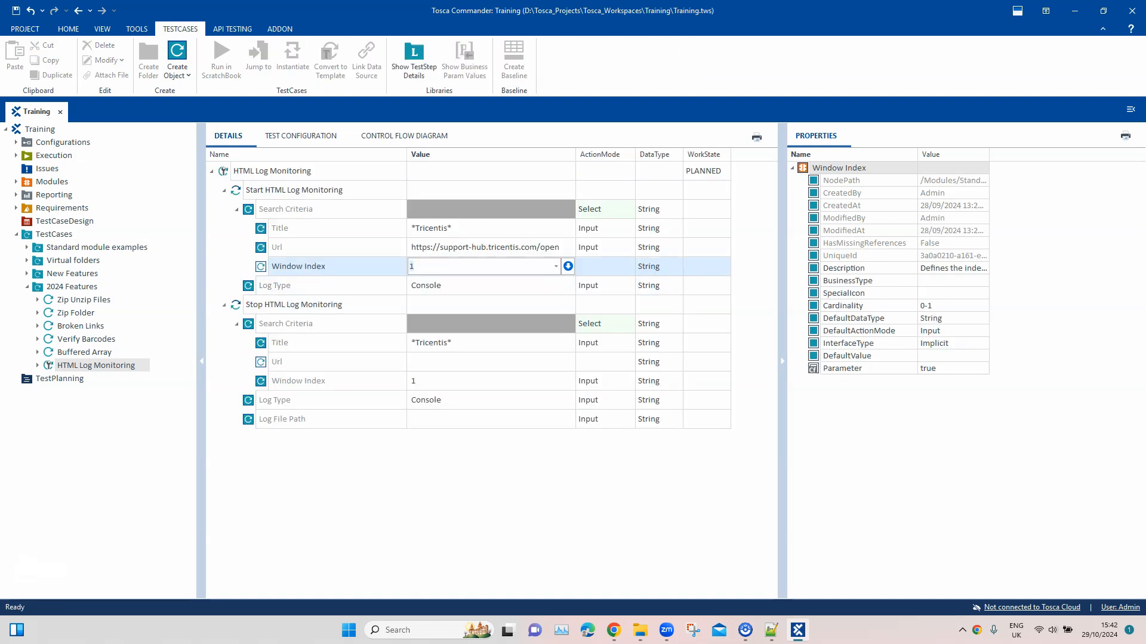
Review the Log Type choices of the Start test step and check the Stop step's Log Type and Log File Path
left_click(502, 285)
left_click(556, 285)
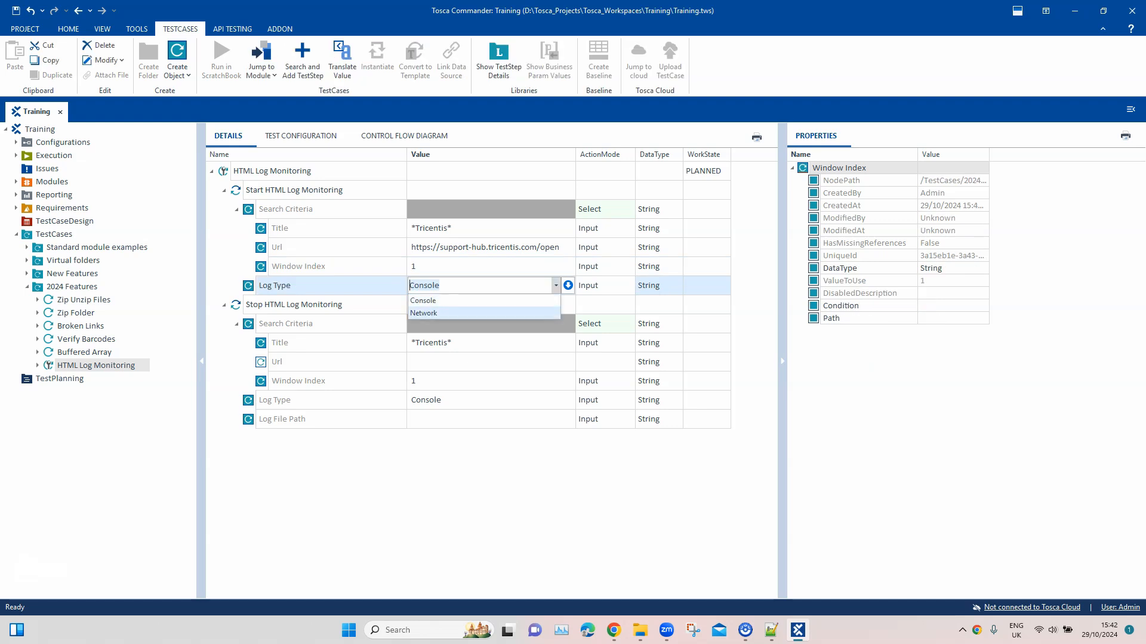
left_click(484, 400)
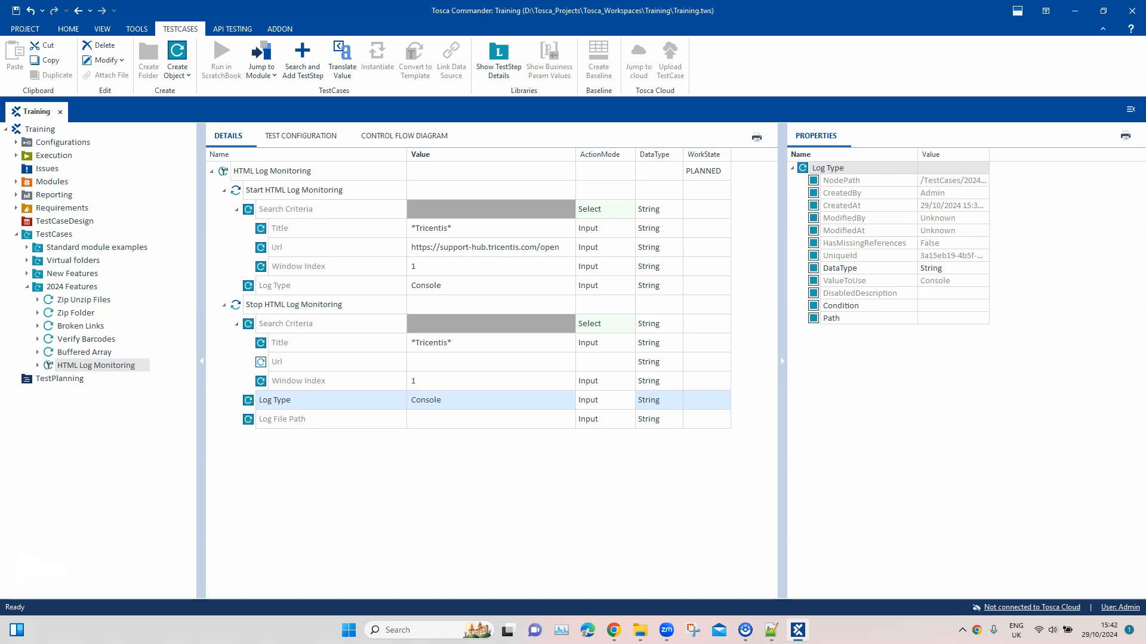
left_click(484, 419)
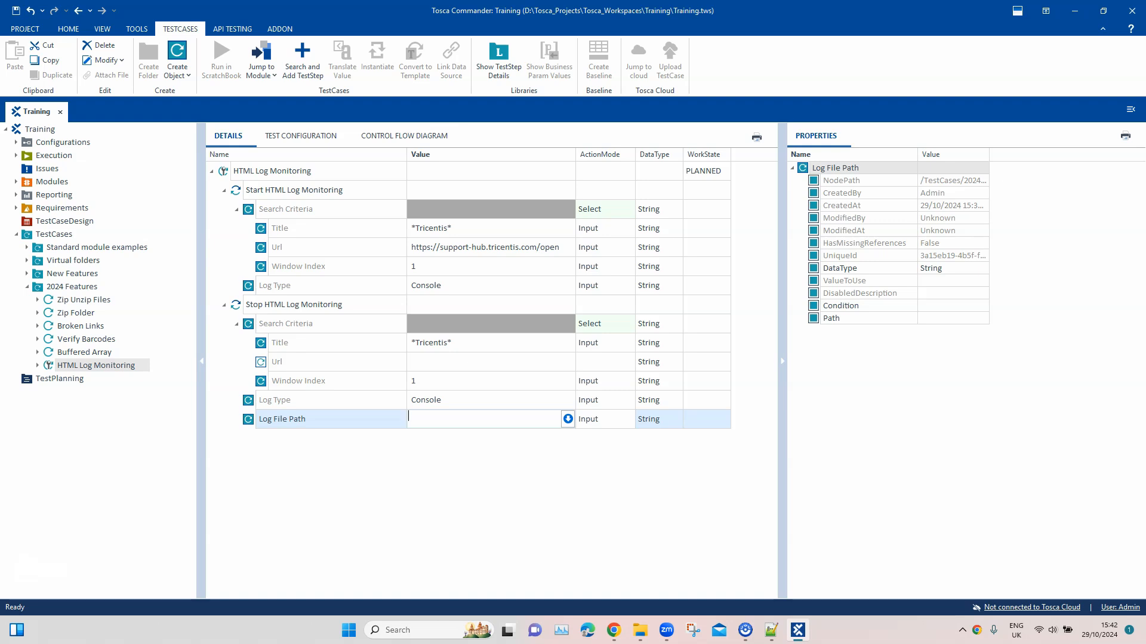
left_click(491, 247)
left_click_drag(556, 245, 409, 245)
key("ctrl+c")
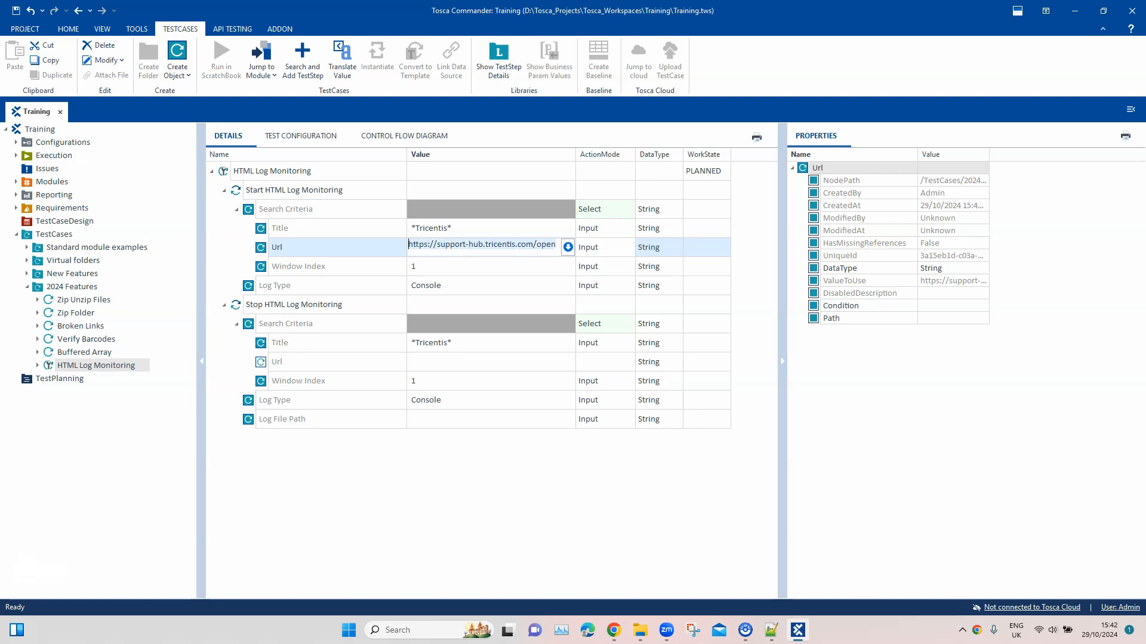
left_click(409, 361)
key("ctrl+v")
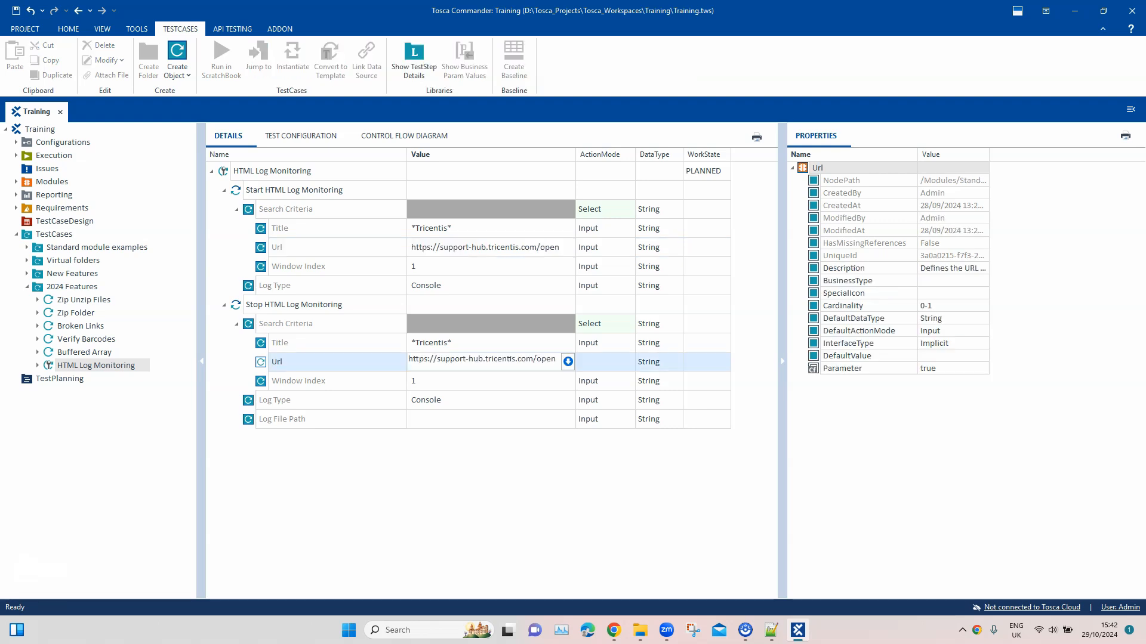
Switch to File Explorer and copy the full path of the logs text file in C:\Training\Files
left_click(465, 419)
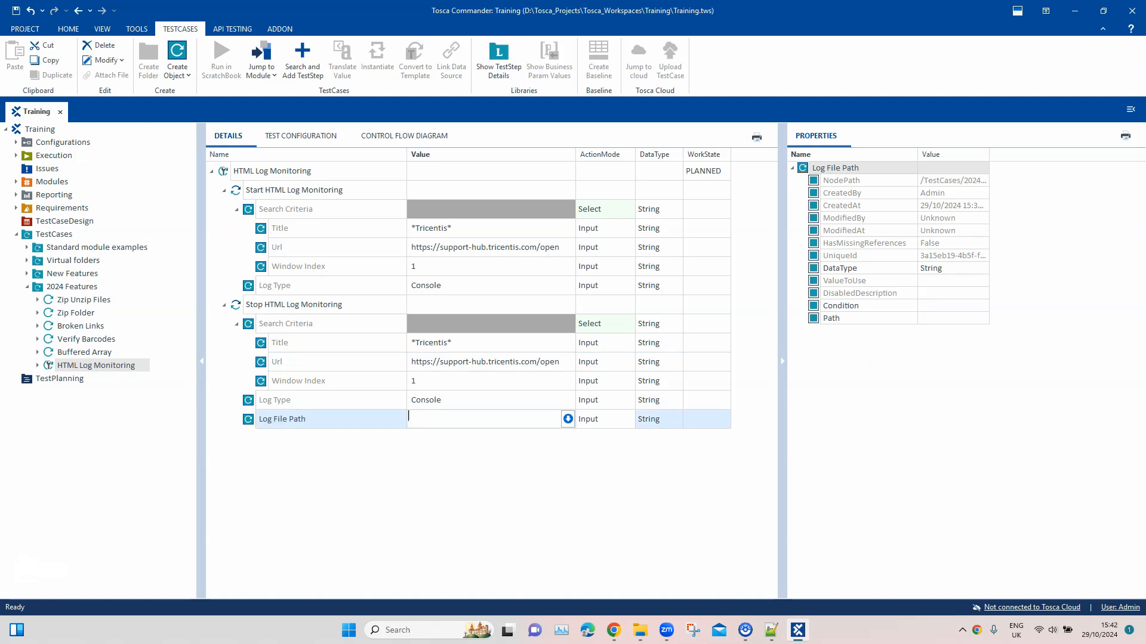
mouse_move(640, 630)
left_click(639, 564)
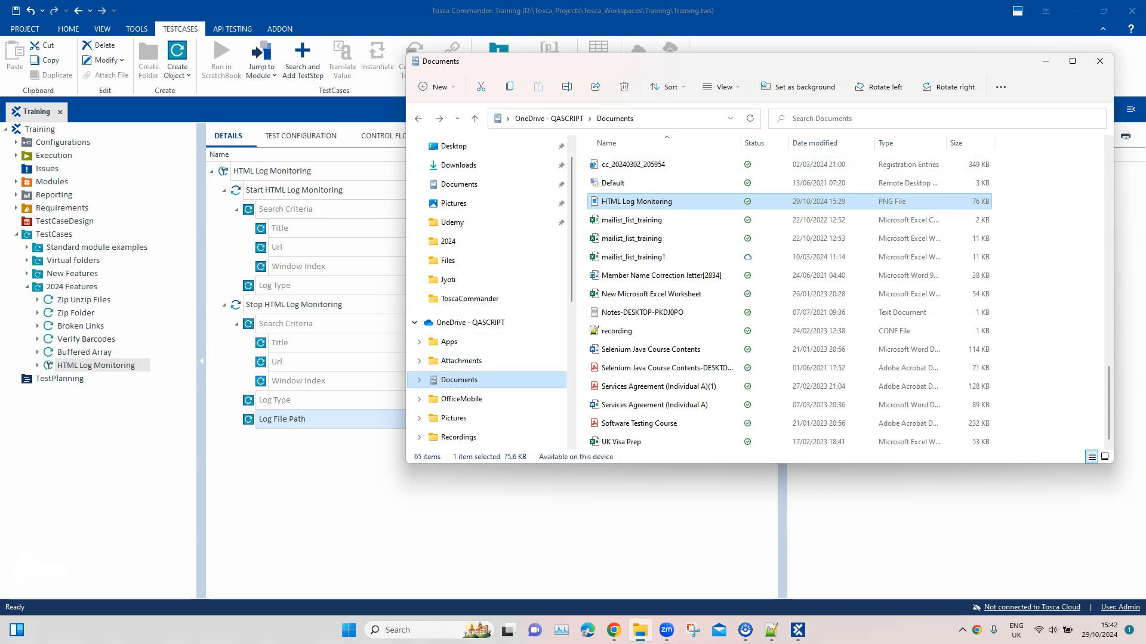
scroll(477, 358, "down", 4)
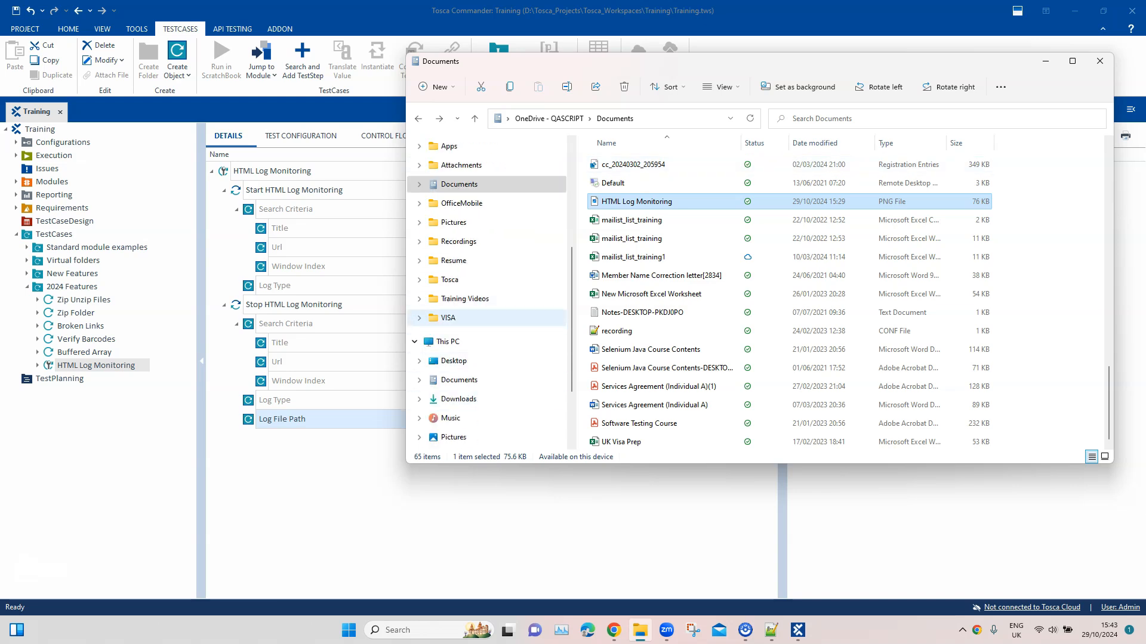
scroll(478, 381, "up", 4)
scroll(478, 382, "down", 5)
left_click(463, 418)
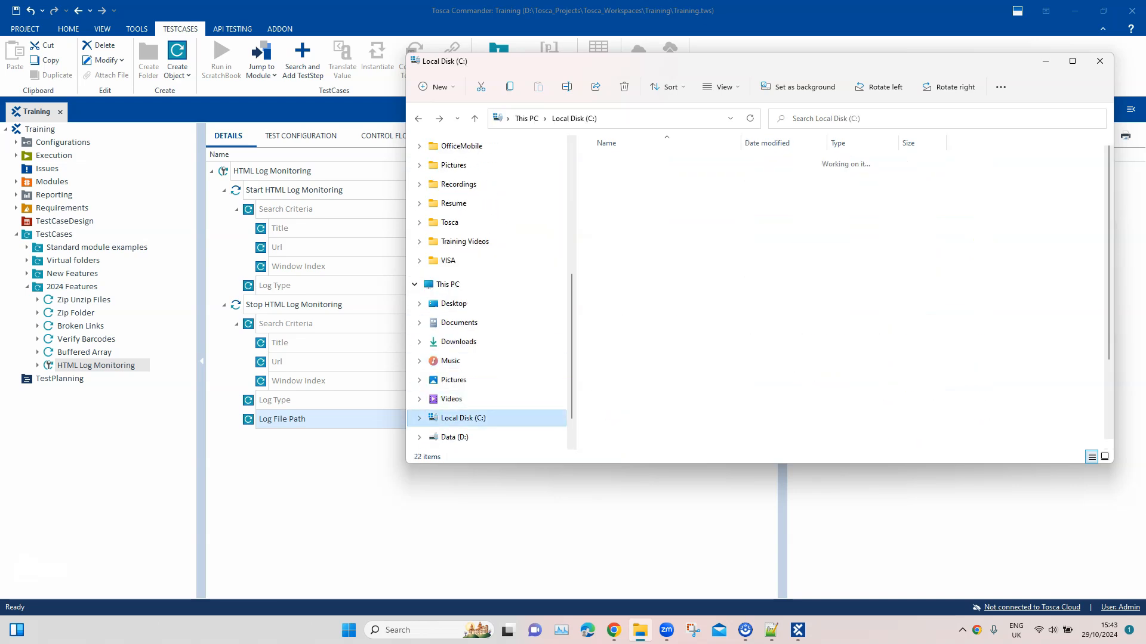
double_click(615, 368)
double_click(610, 237)
left_click(609, 237)
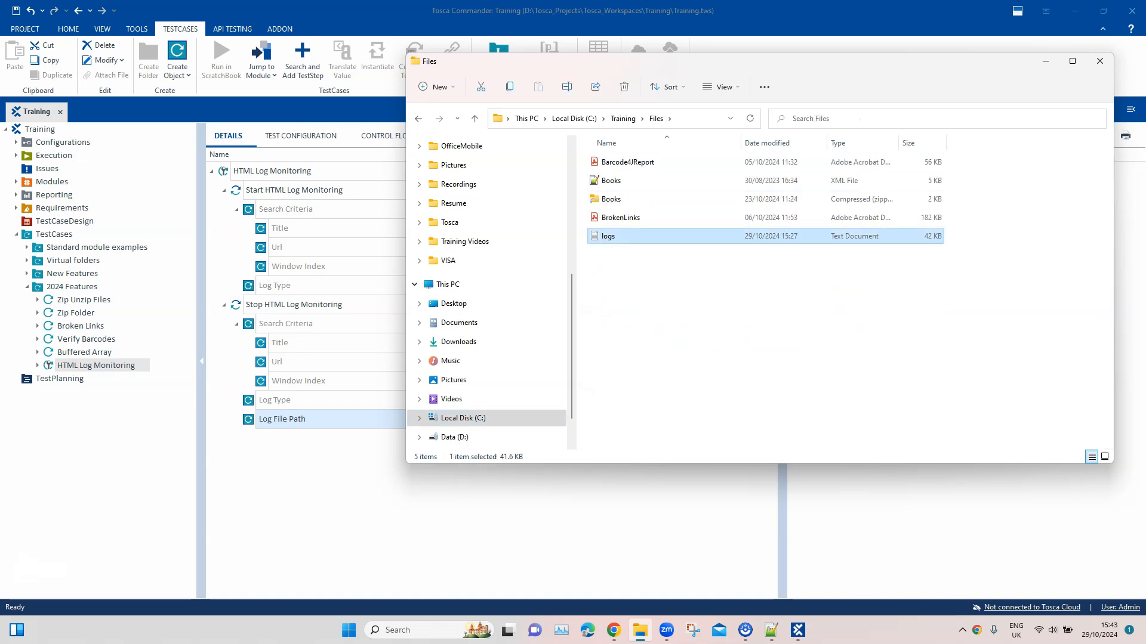
right_click(610, 237)
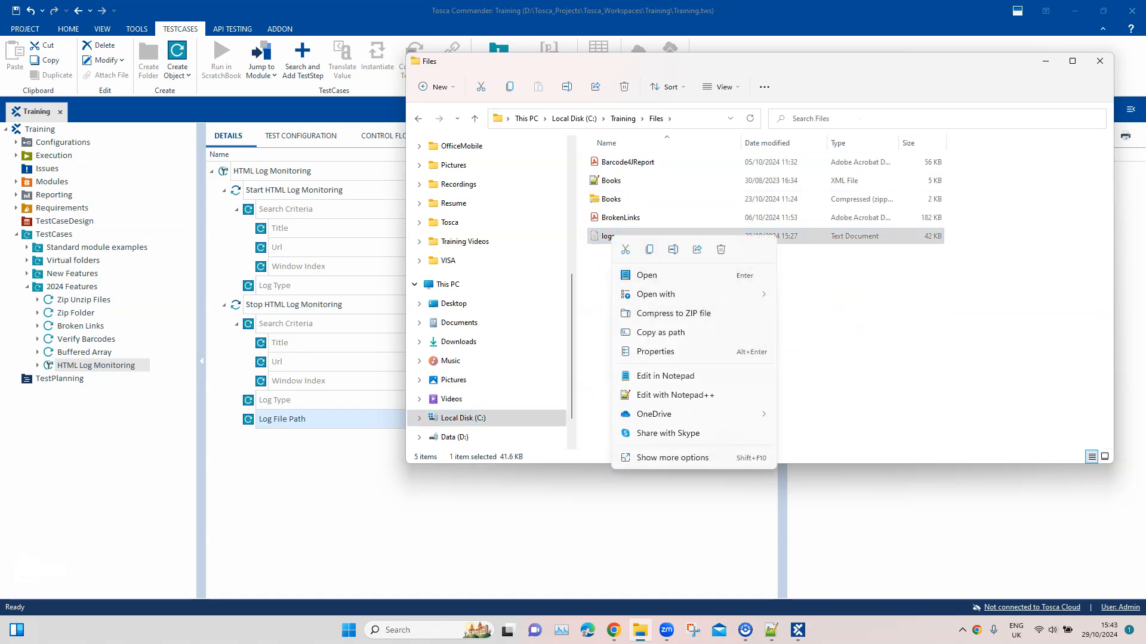
left_click(661, 333)
Return to Tosca Commander and set the Log File Path of Stop HTML Log Monitoring to "C:\Training\Files\logs.txt"
left_click(501, 507)
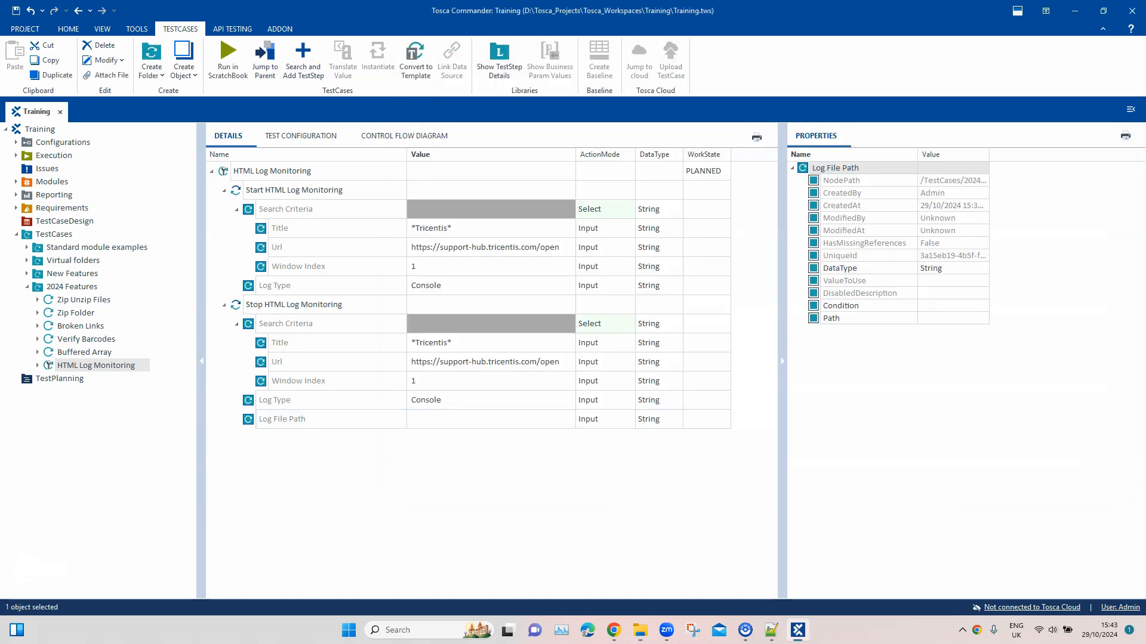
left_click(483, 419)
key("ctrl+v")
key("Return")
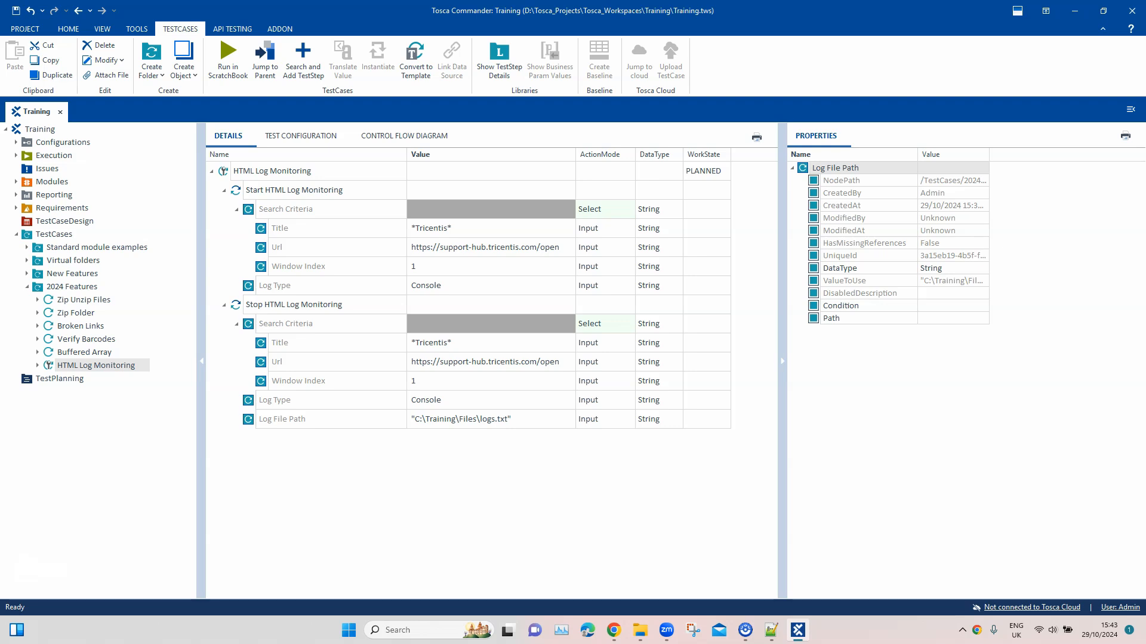
Add a Browser test configuration parameter with the value Chrome to the HTML Log Monitoring test case
mouse_move(613, 630)
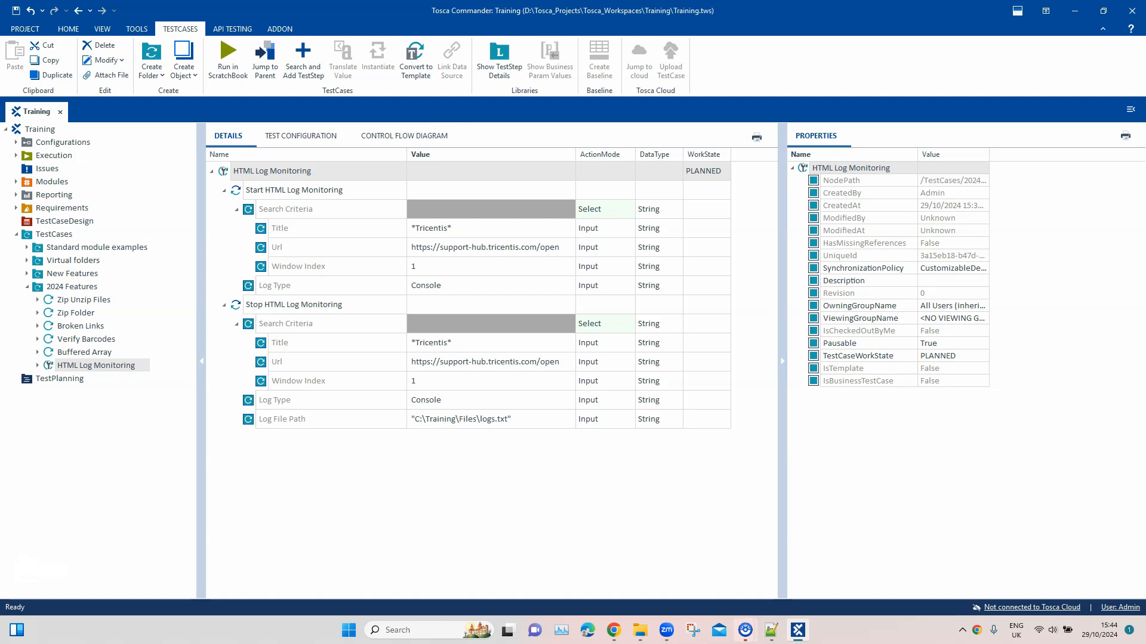
right_click(268, 173)
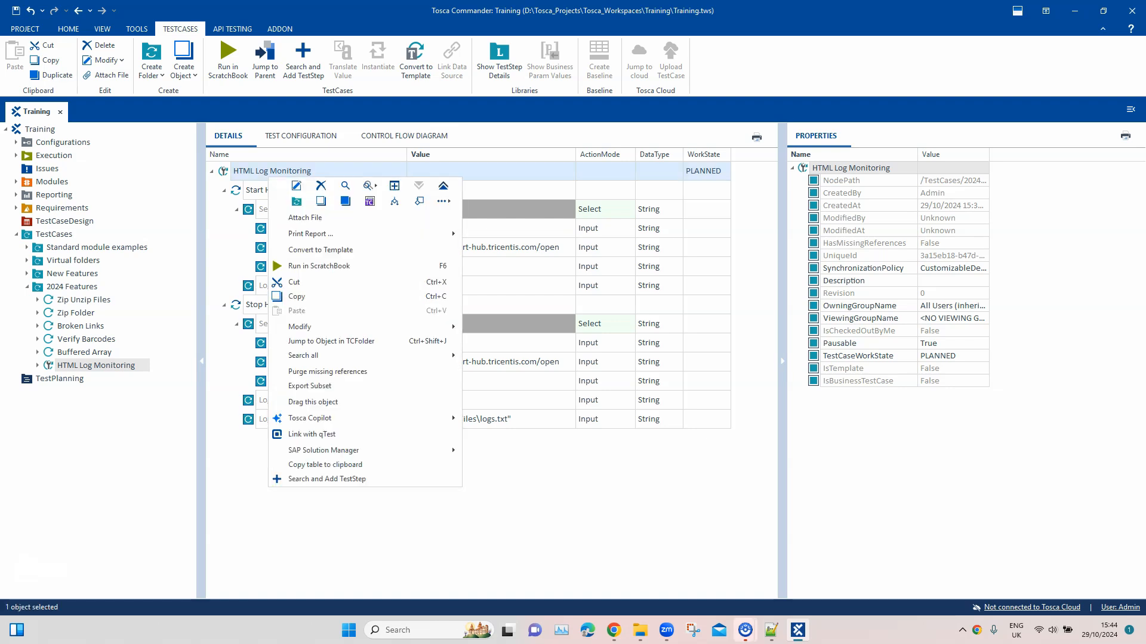
left_click(301, 135)
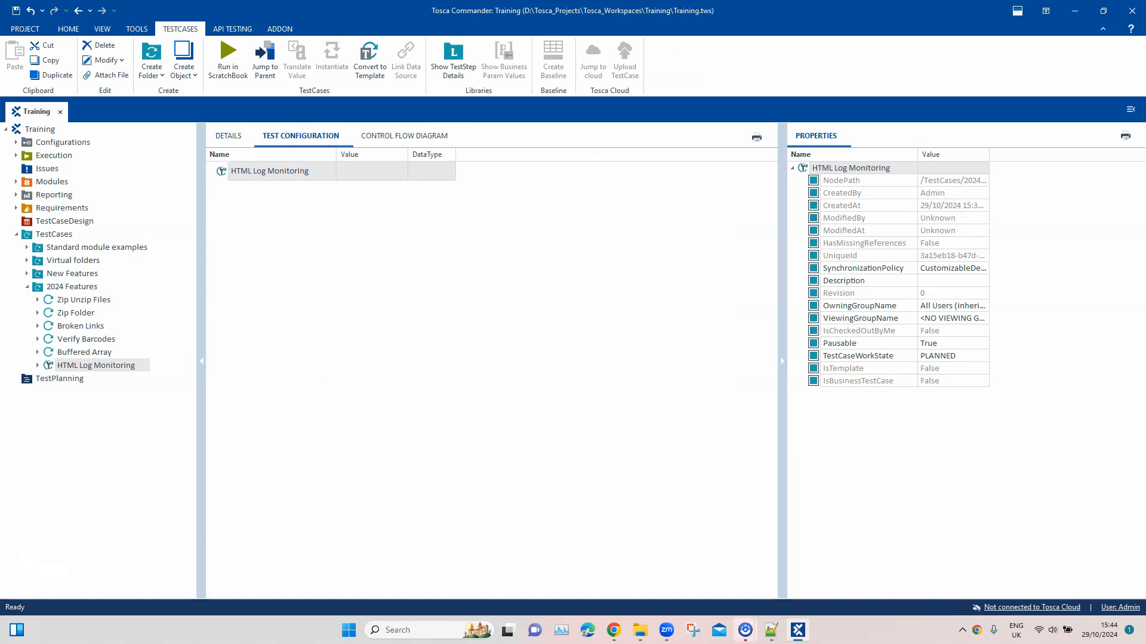
right_click(285, 170)
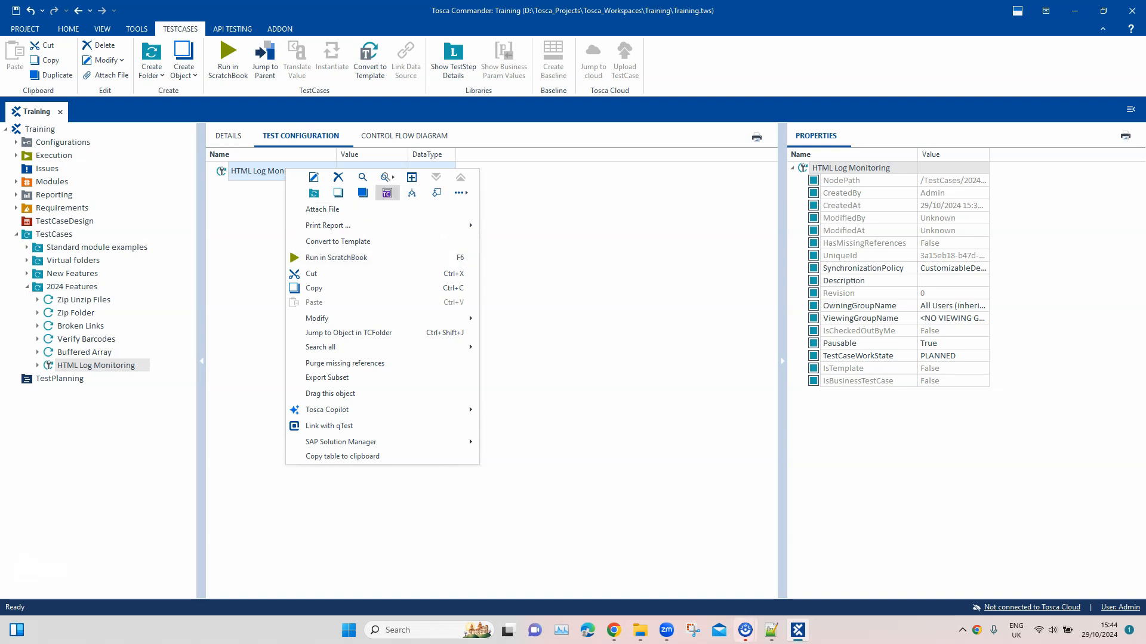
left_click(387, 192)
left_click(331, 190)
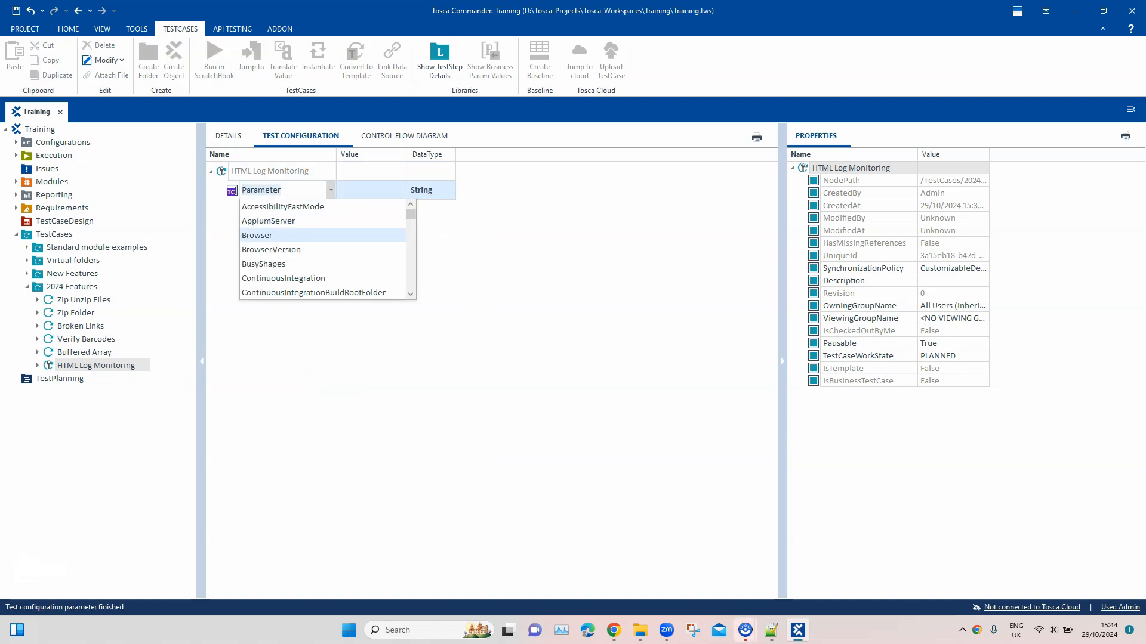
left_click(262, 235)
left_click(371, 190)
left_click(402, 190)
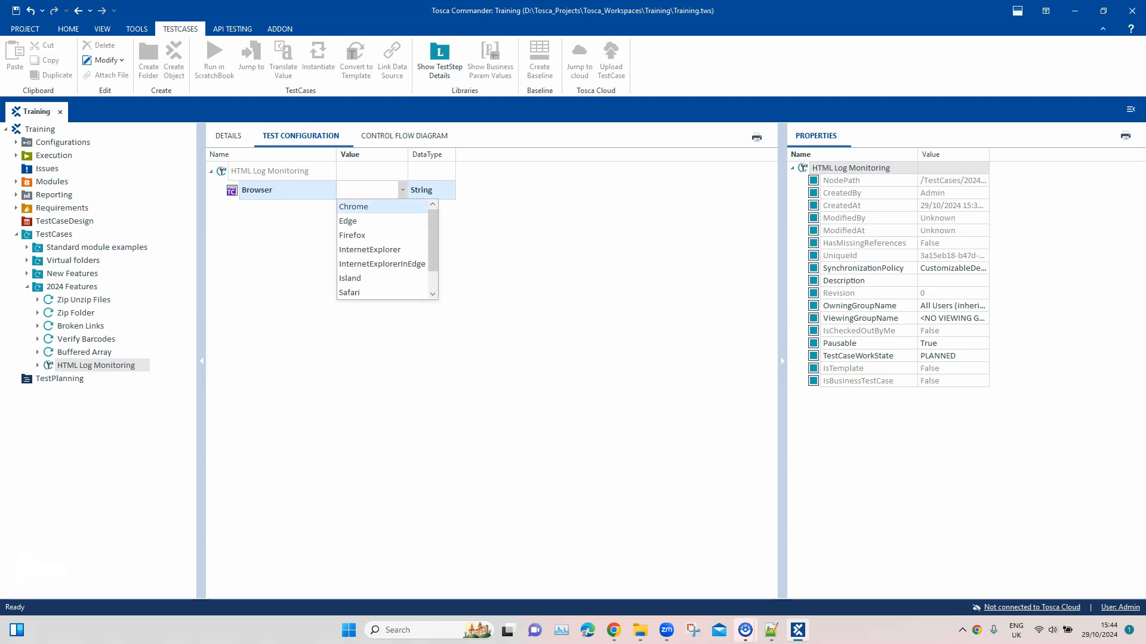
left_click(353, 207)
left_click(382, 268)
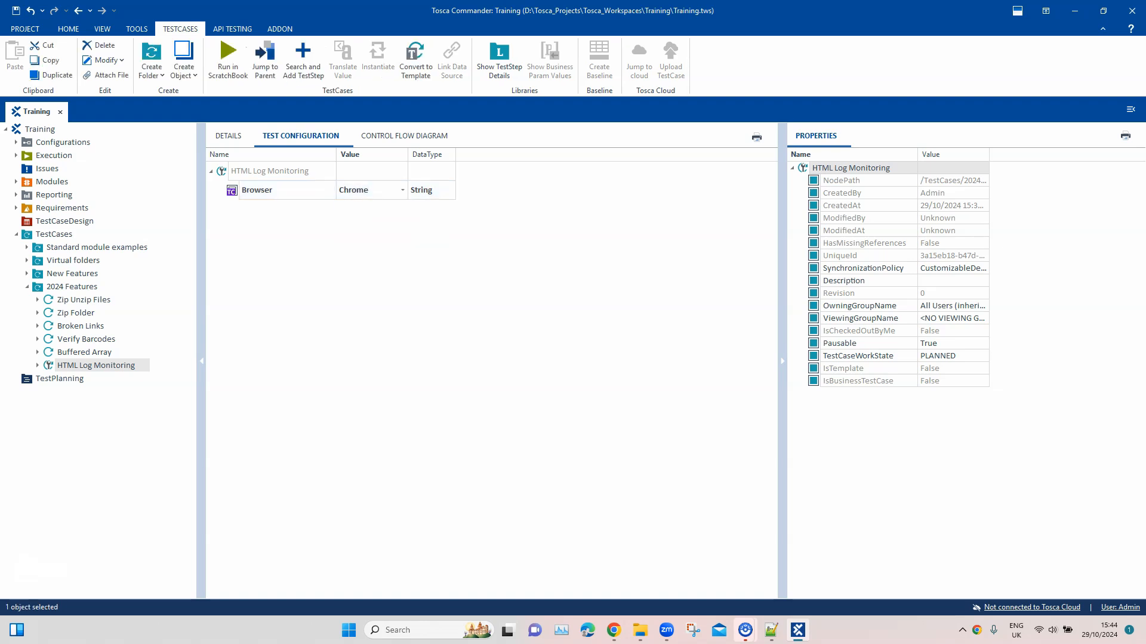
Return to the details of the HTML Log Monitoring test case and run it in ScratchBook
left_click(228, 136)
right_click(297, 172)
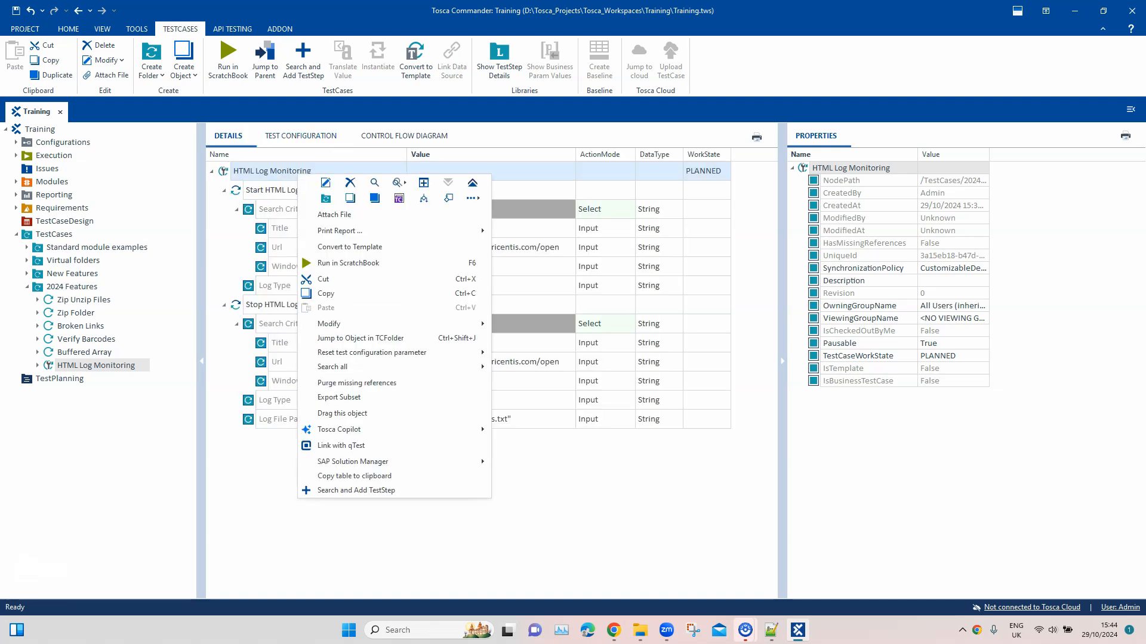
left_click(347, 263)
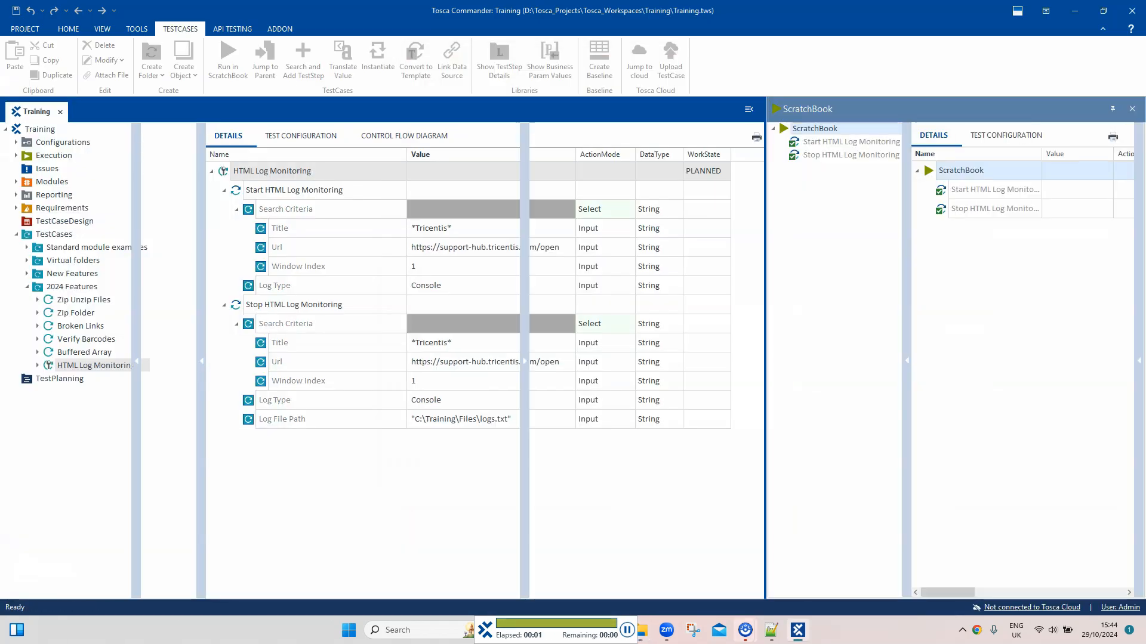
Open the logs text file from C:\Training\Files in a maximized window and examine the captured console messages
left_click(638, 567)
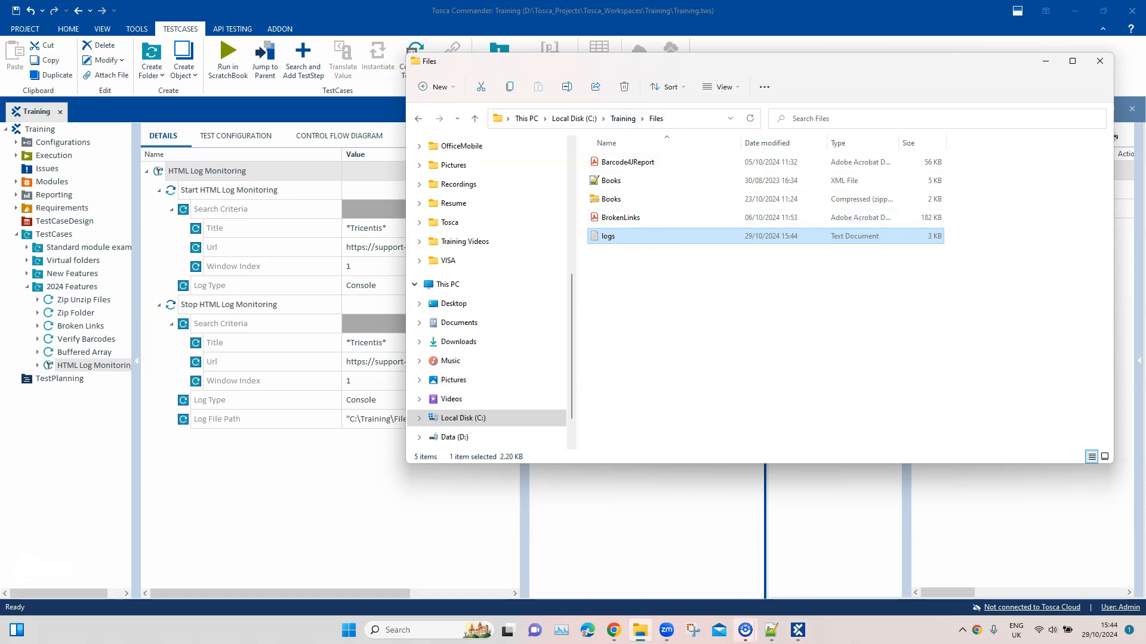
double_click(608, 236)
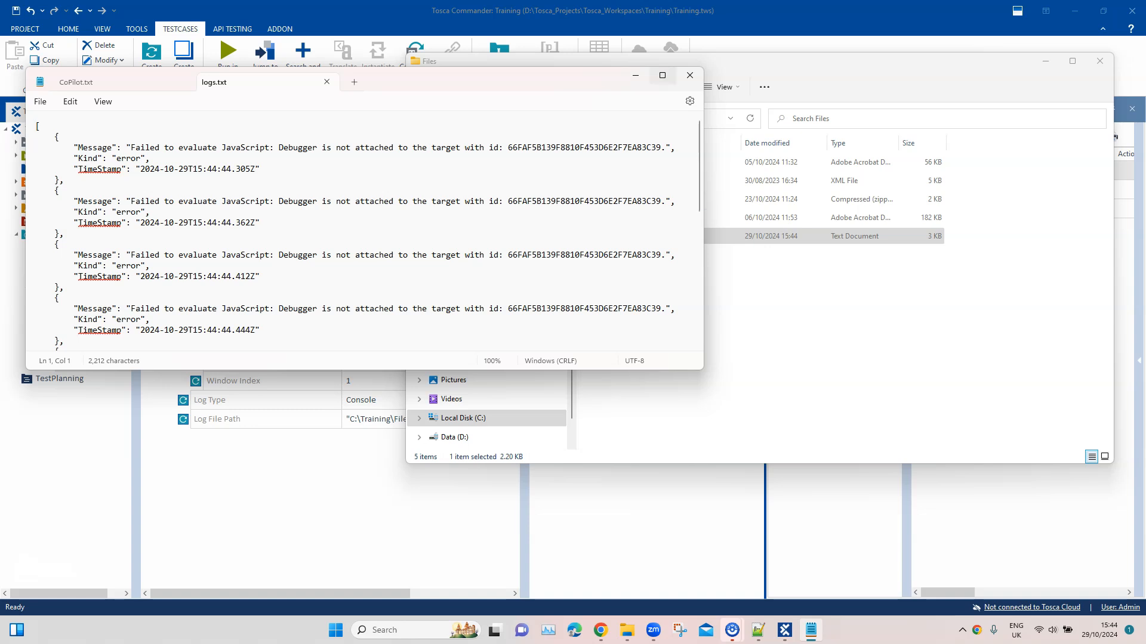
left_click(663, 75)
scroll(573, 322, "down", 1)
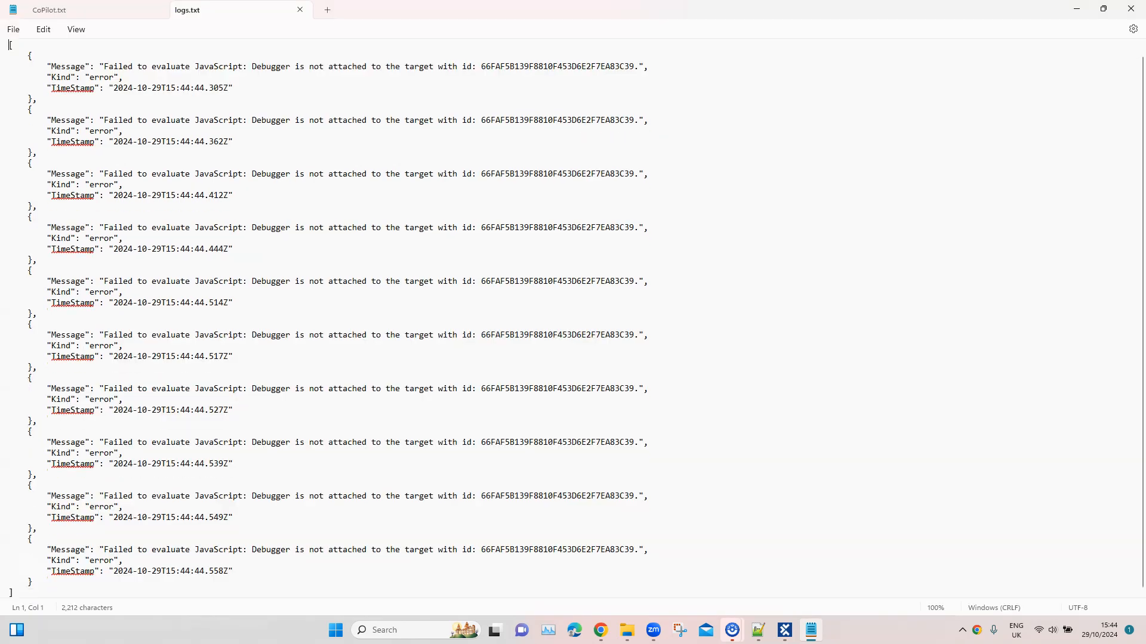
Highlight the captured message entries in the logs text file and review them from the beginning
scroll(322, 317, "up", 1)
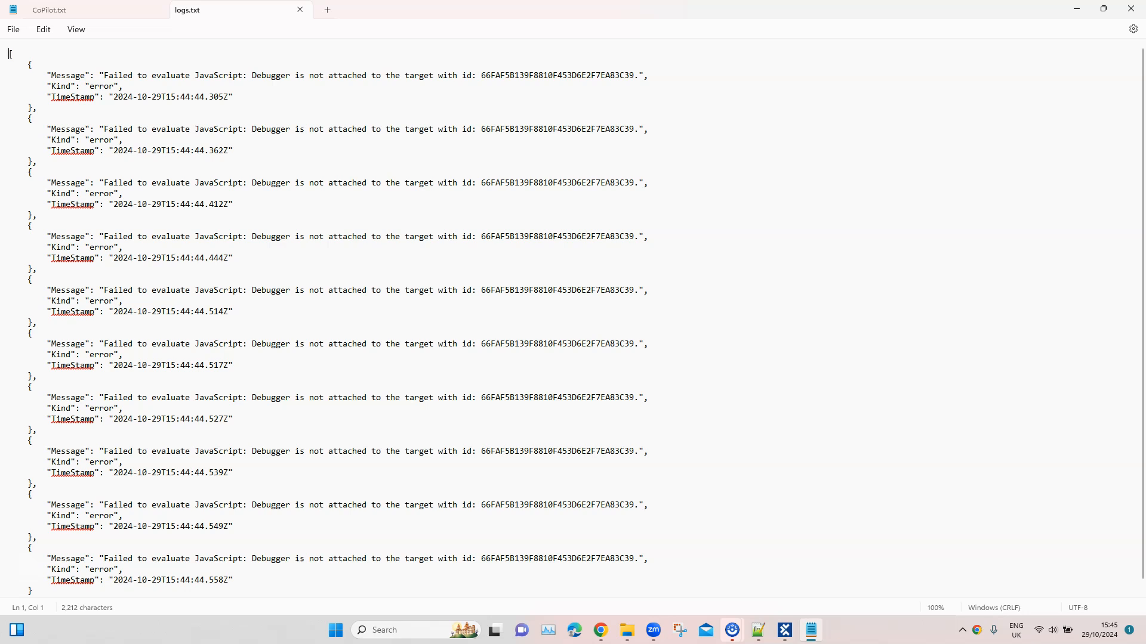
left_click_drag(27, 64, 12, 561)
key("shift+Down")
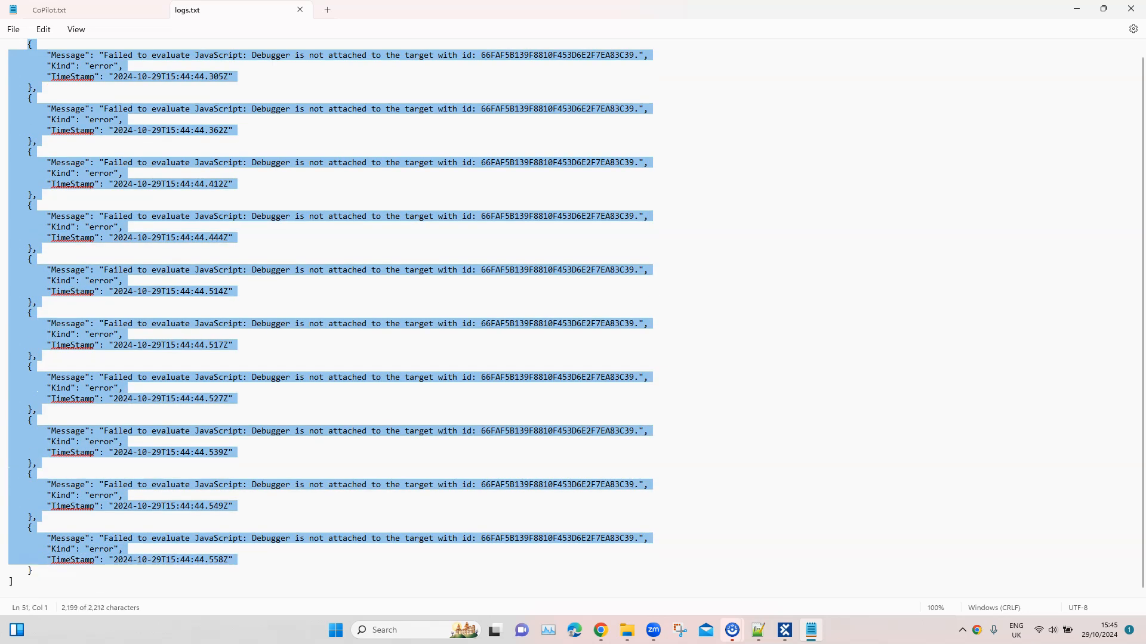
scroll(330, 317, "up", 1)
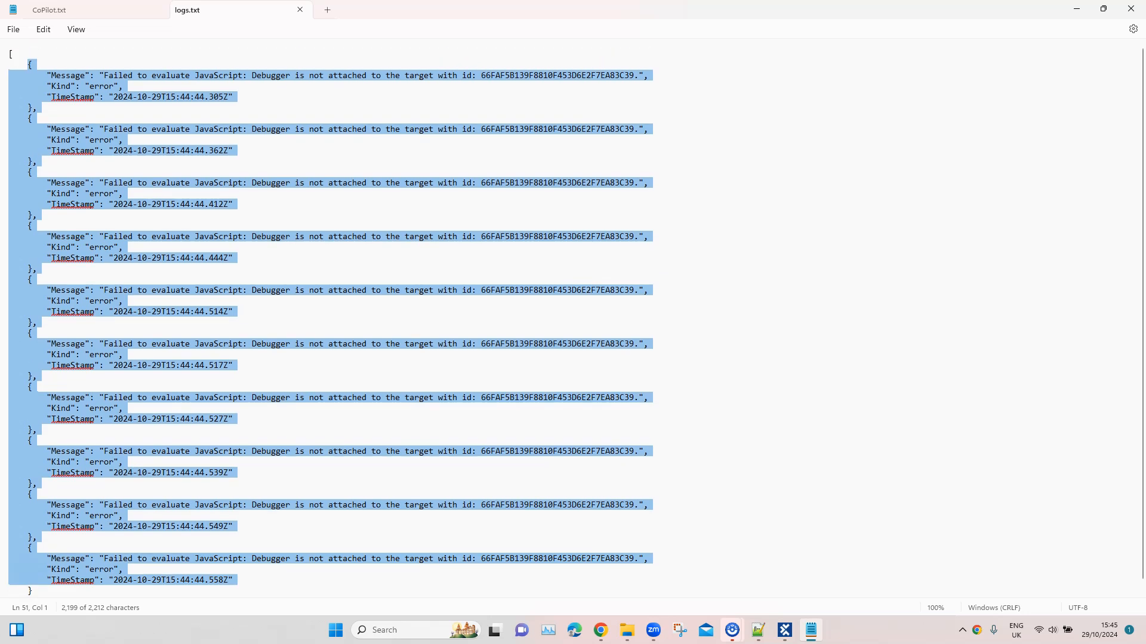
Minimize the text editor and rename the logs file in the C:\Training\Files folder as console-logs
left_click(1076, 8)
key("F2")
key("Home")
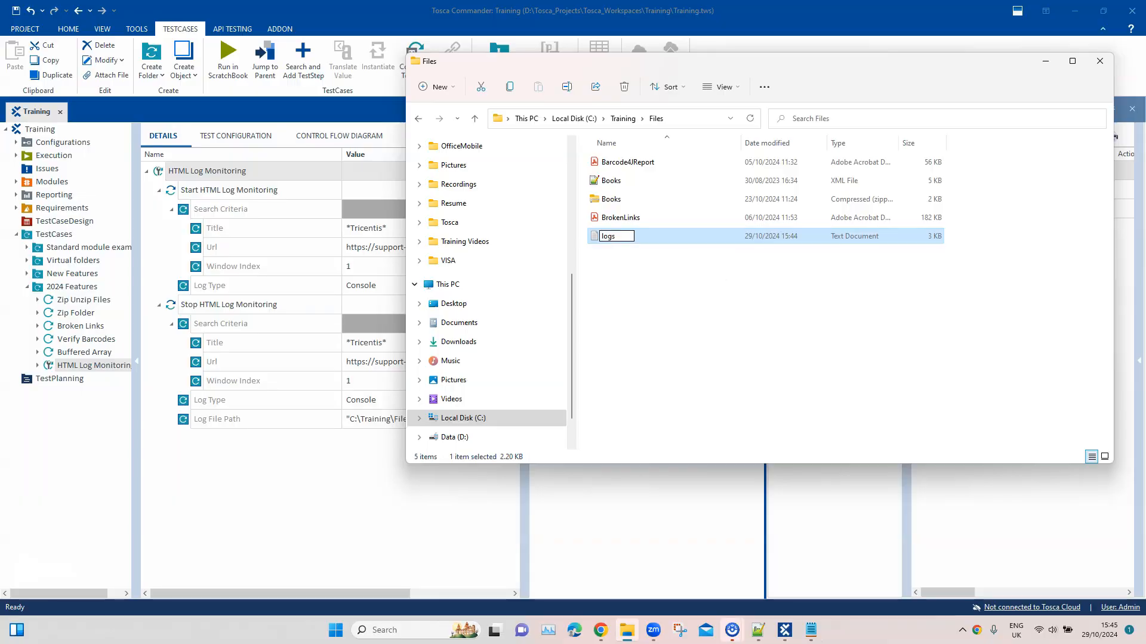
type("console-logs.txt")
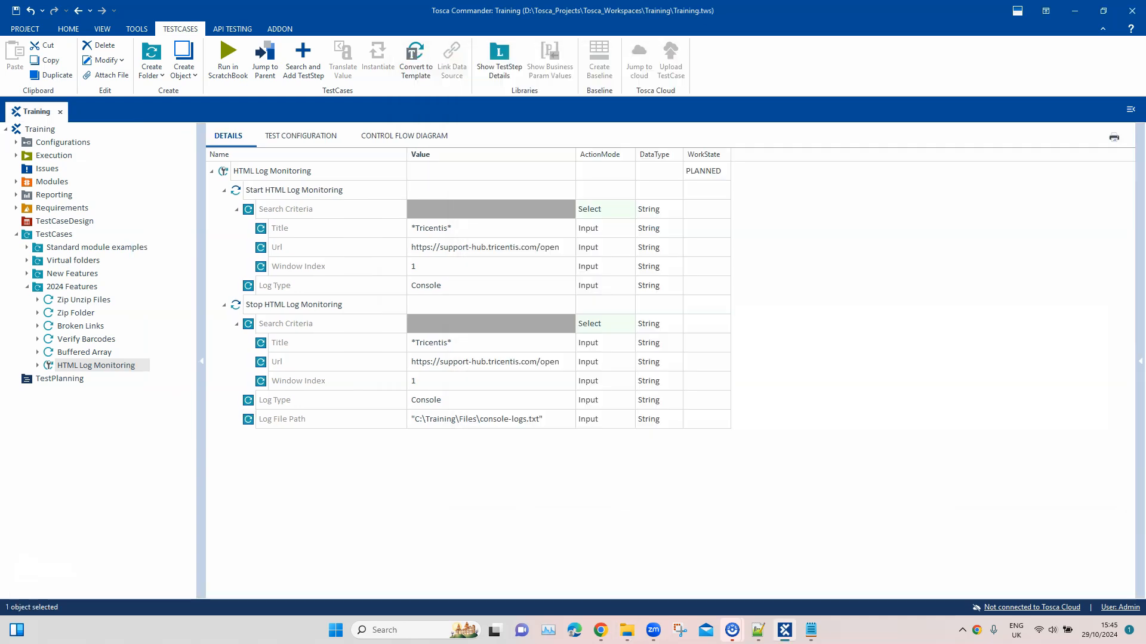
Collapse the Search Criteria of the Start and Stop HTML Log Monitoring test steps, leaving both Log Type rows in view
left_click(224, 190)
left_click(224, 209)
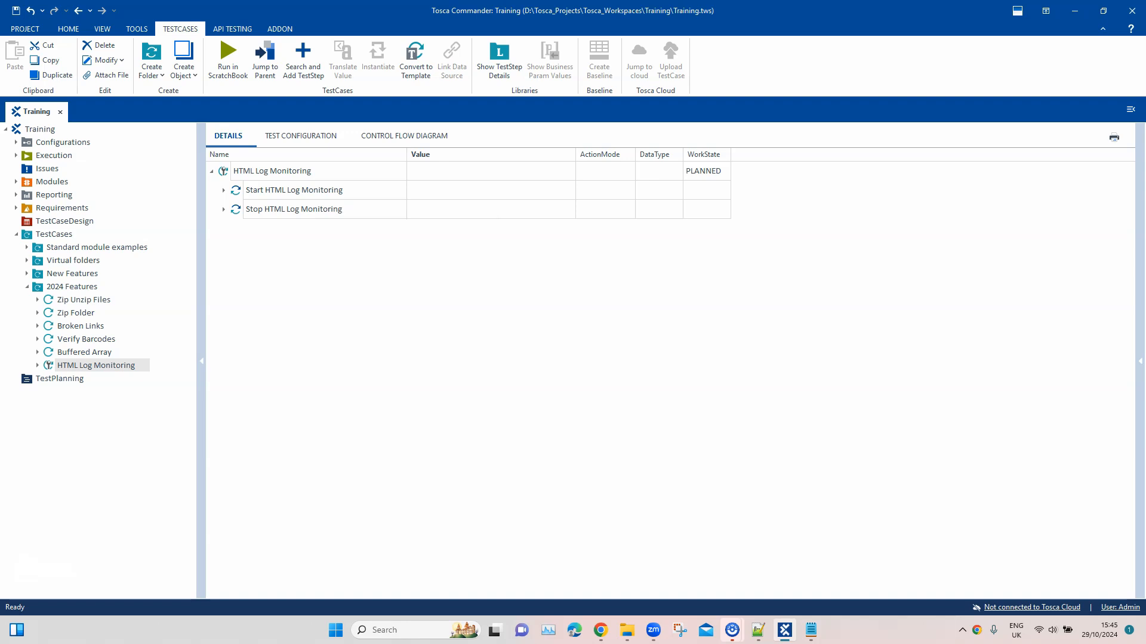
left_click(224, 190)
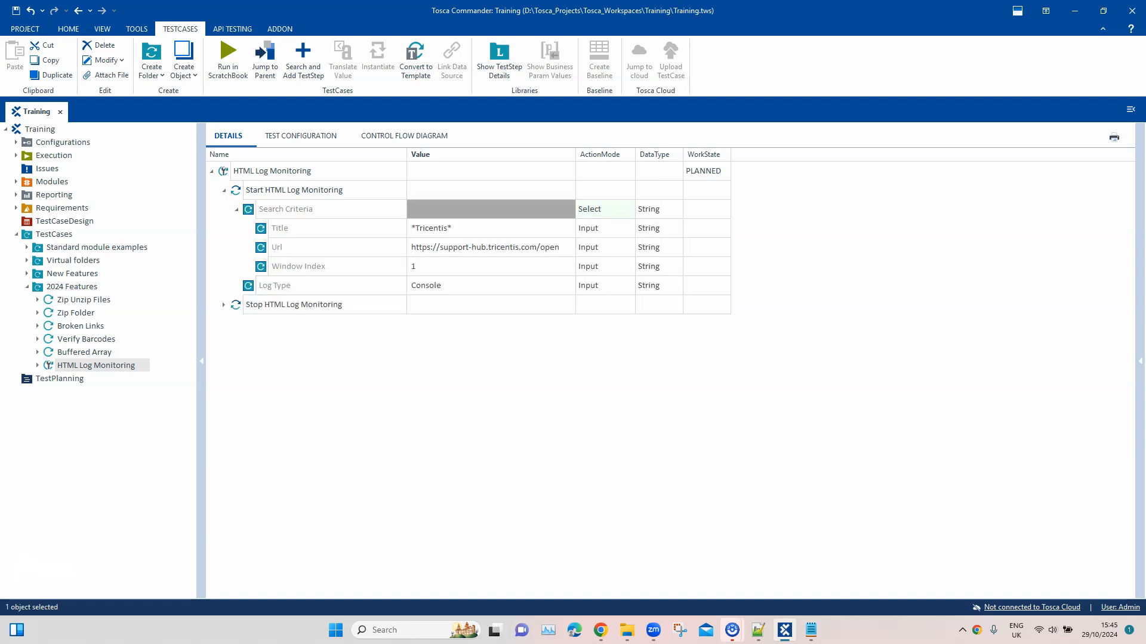
left_click(236, 209)
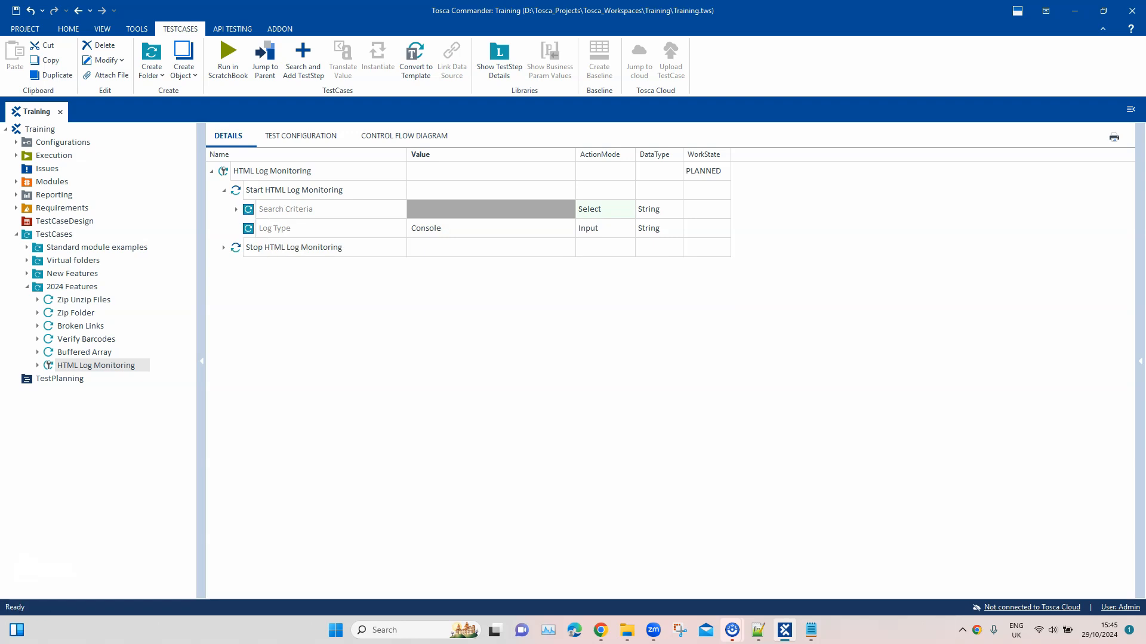
left_click(224, 248)
left_click(236, 267)
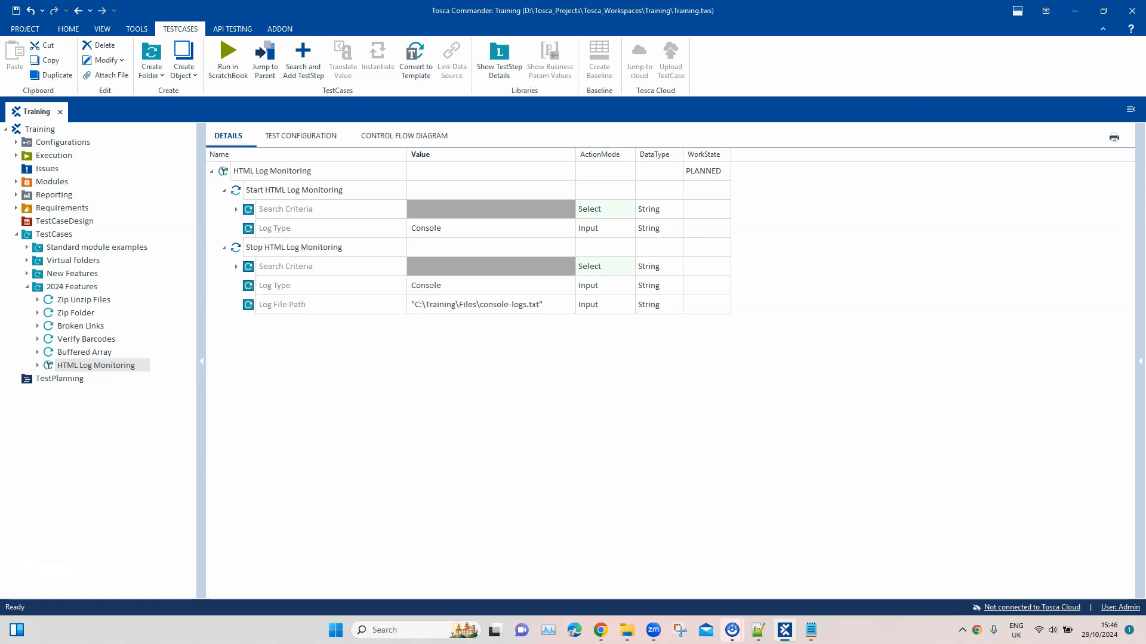
Add the Login - Tricentis Support module to the HTML Log Monitoring test case between the Start and Stop HTML Log Monitoring steps
left_click(16, 182)
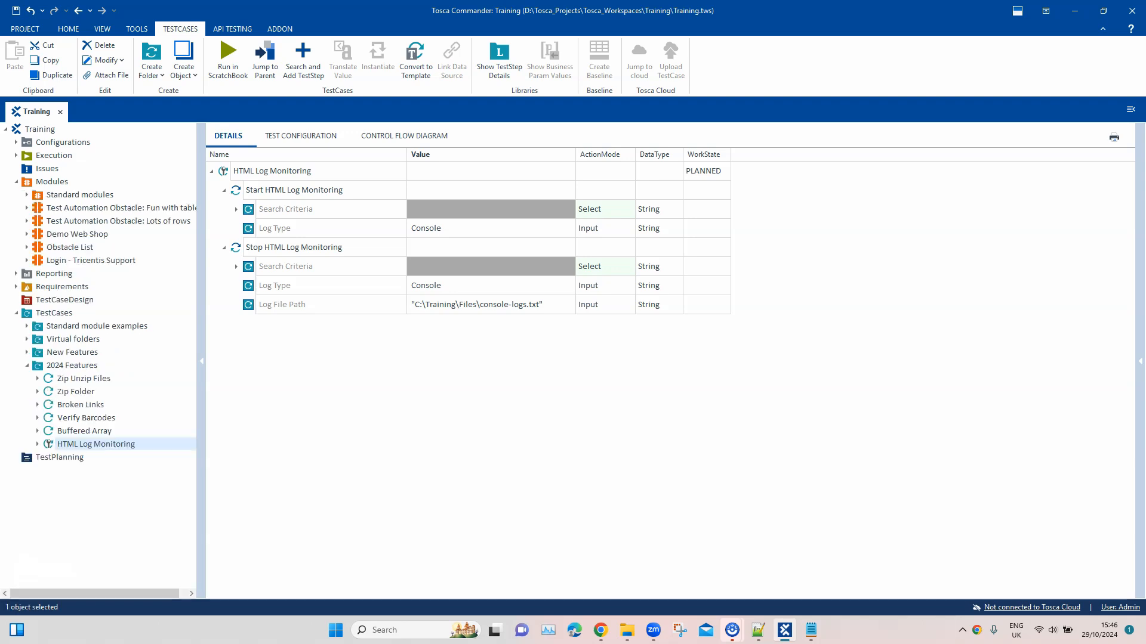
left_click_drag(89, 260, 316, 175)
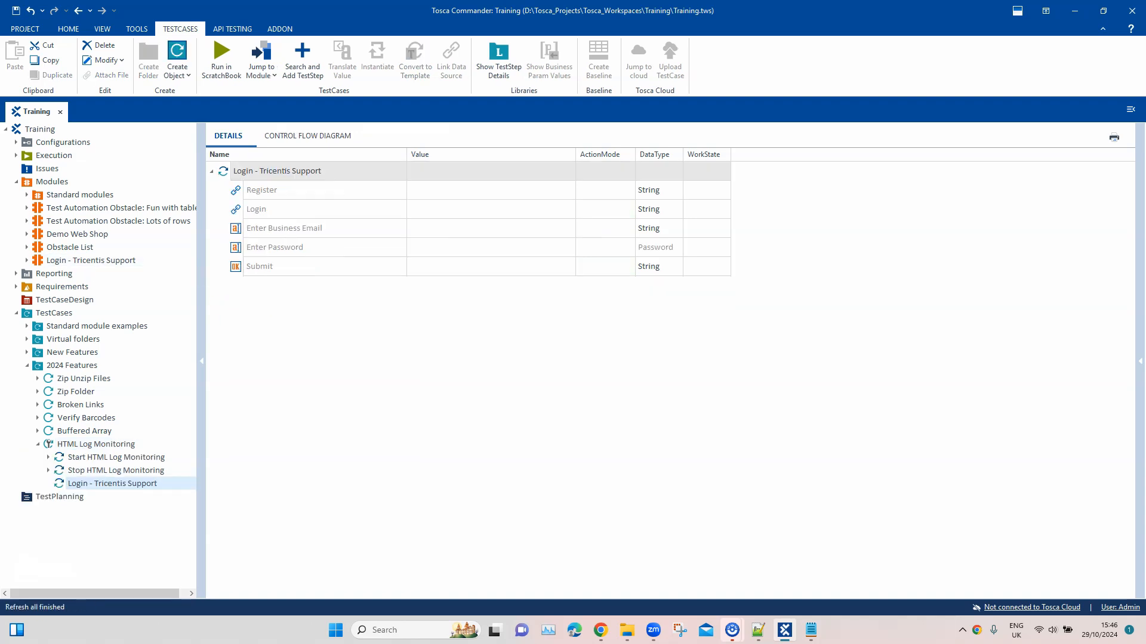
left_click(96, 445)
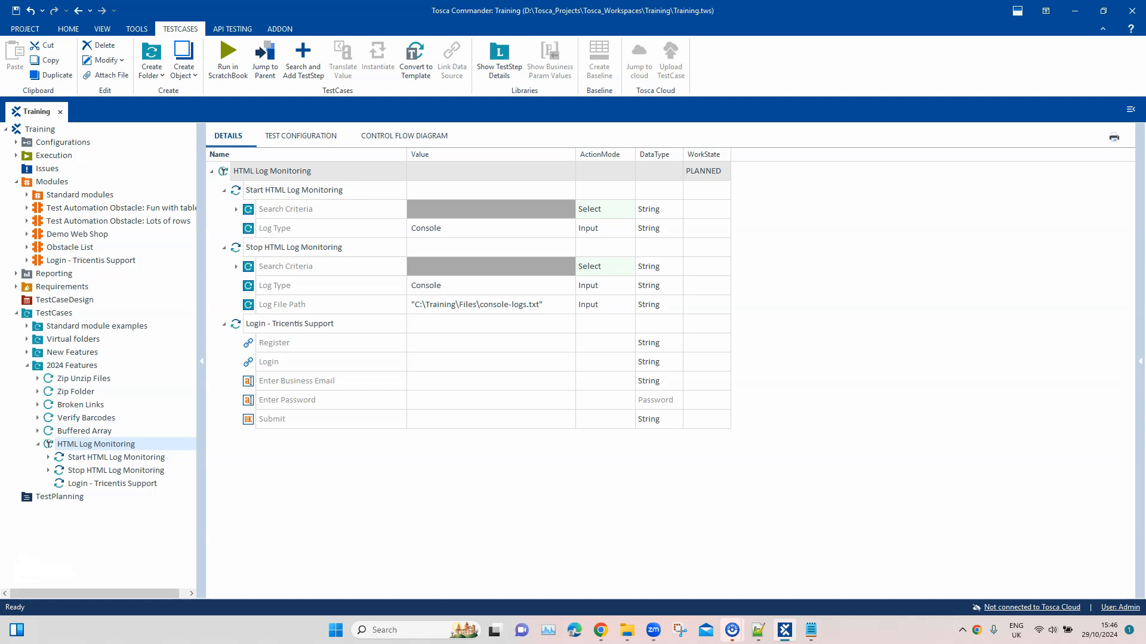
left_click_drag(289, 324, 280, 250)
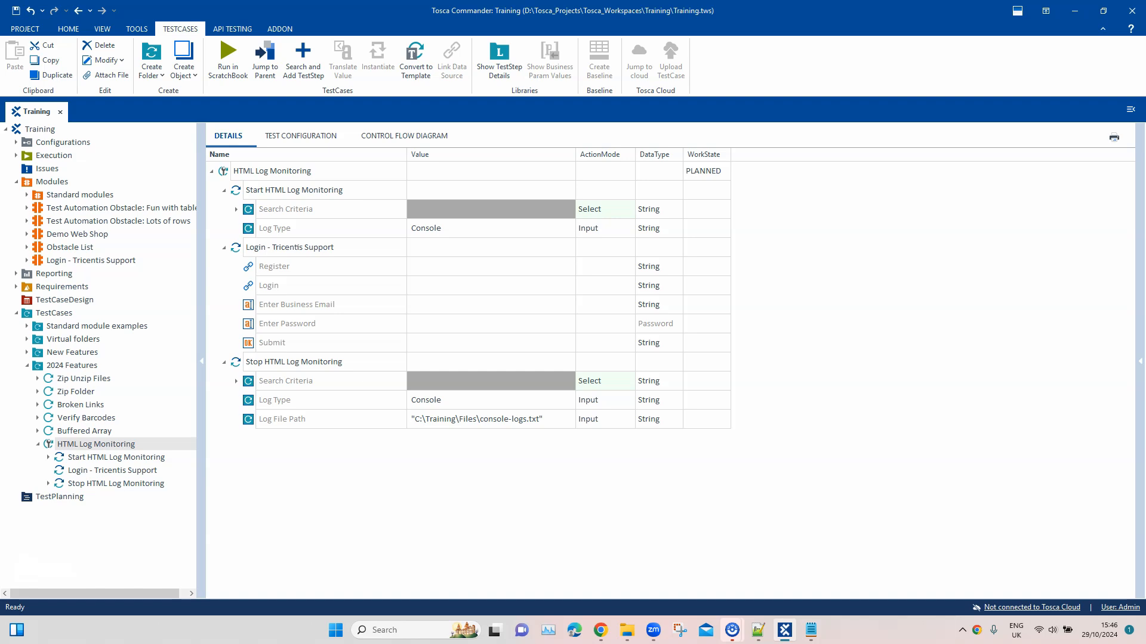
Set the Log Type of both Start and Stop HTML Log Monitoring to Network
left_click(491, 228)
left_click(555, 228)
key("Return")
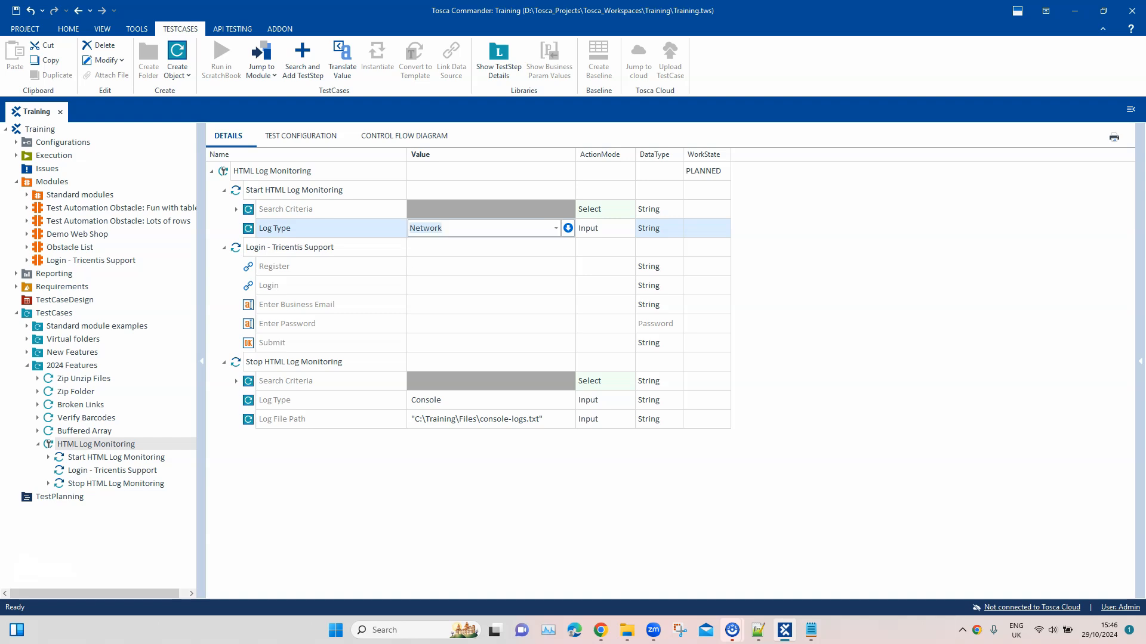
left_click(490, 400)
left_click(555, 400)
key("Down")
key("Return")
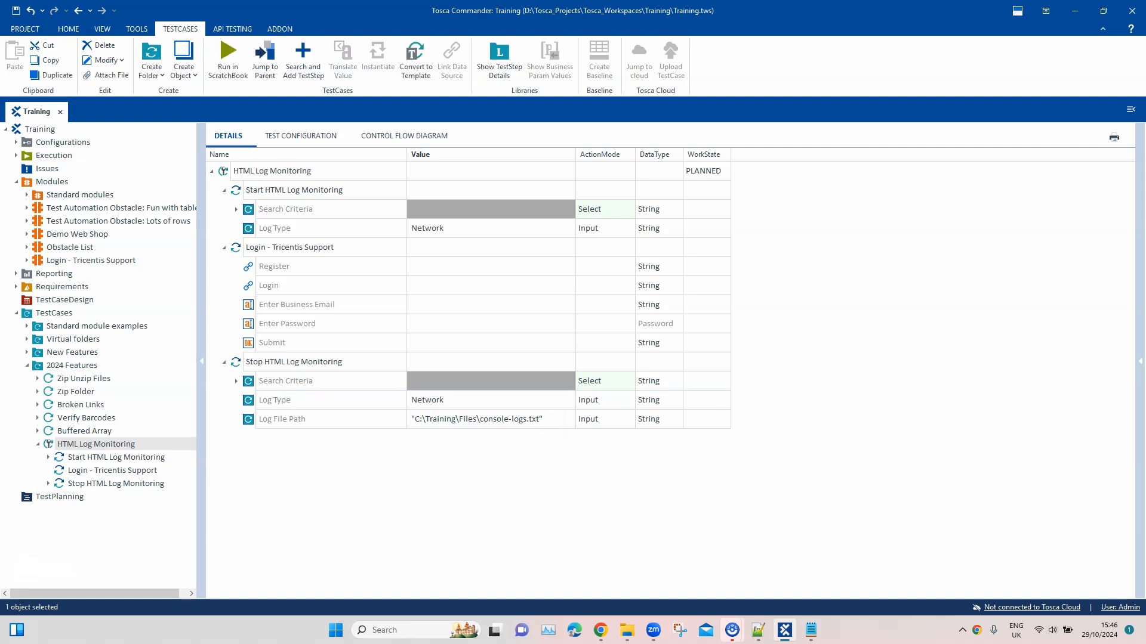
Set Login to Click in the Login - Tricentis Support test step and enter the account's business email
left_click(490, 267)
left_click(491, 286)
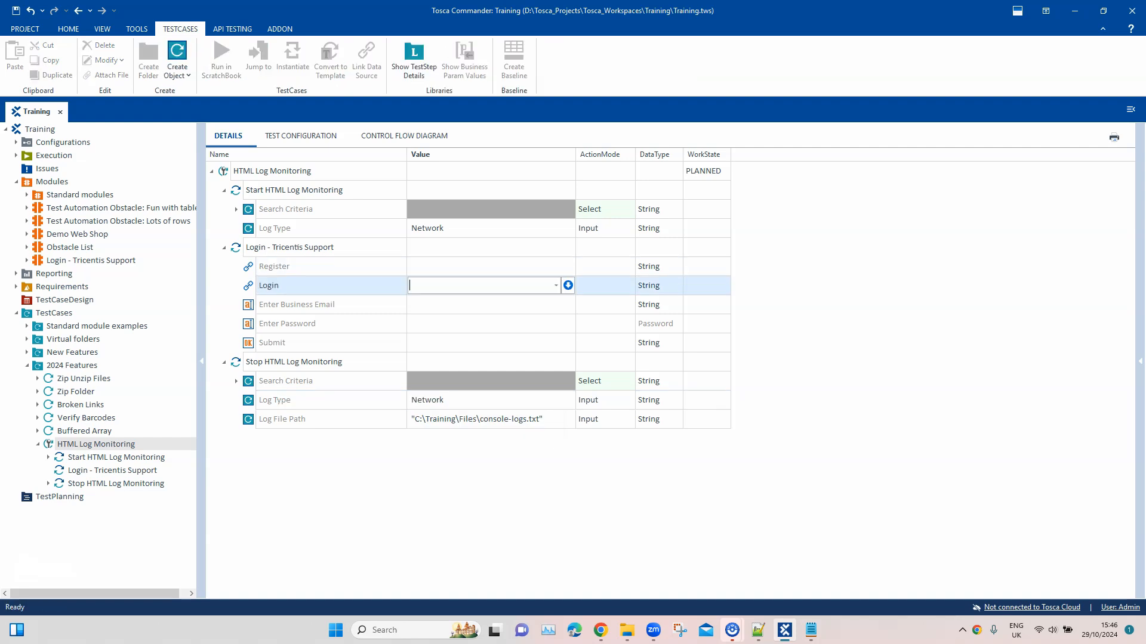
left_click(556, 286)
left_click(484, 300)
key("Return")
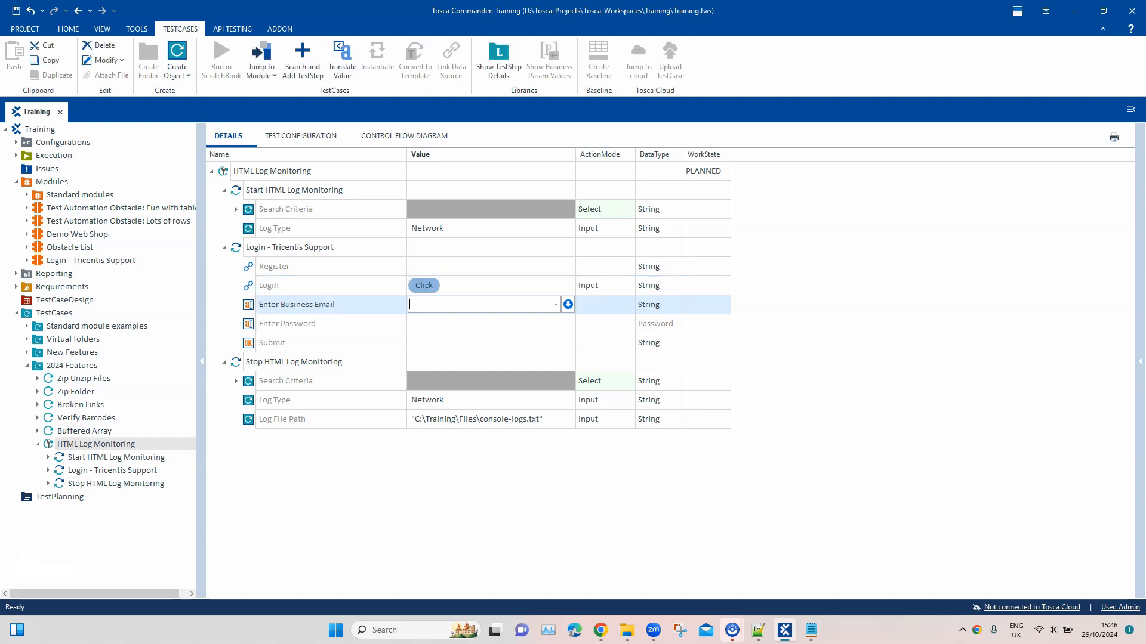
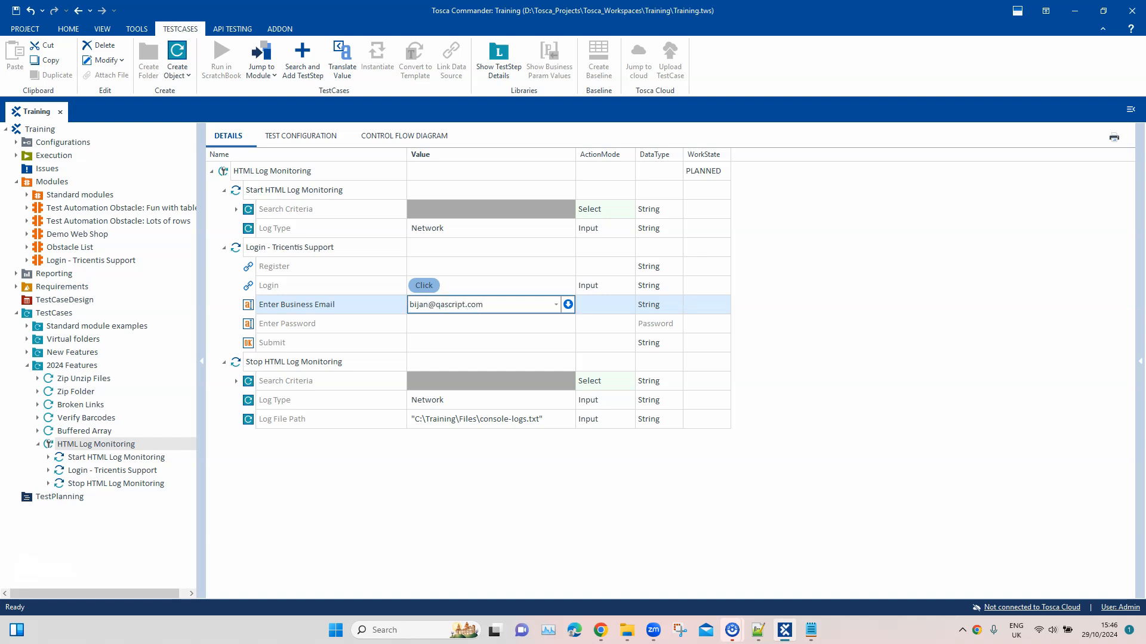
key("Return")
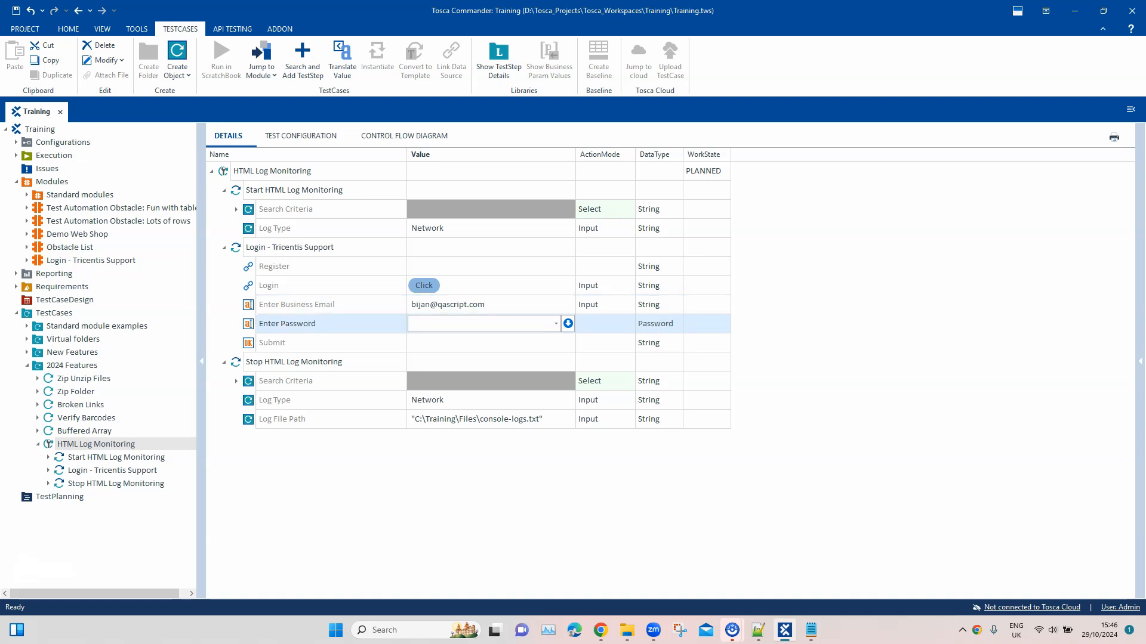
Enter the account password in the Login - Tricentis Support test step and set Submit to Click
key("Return")
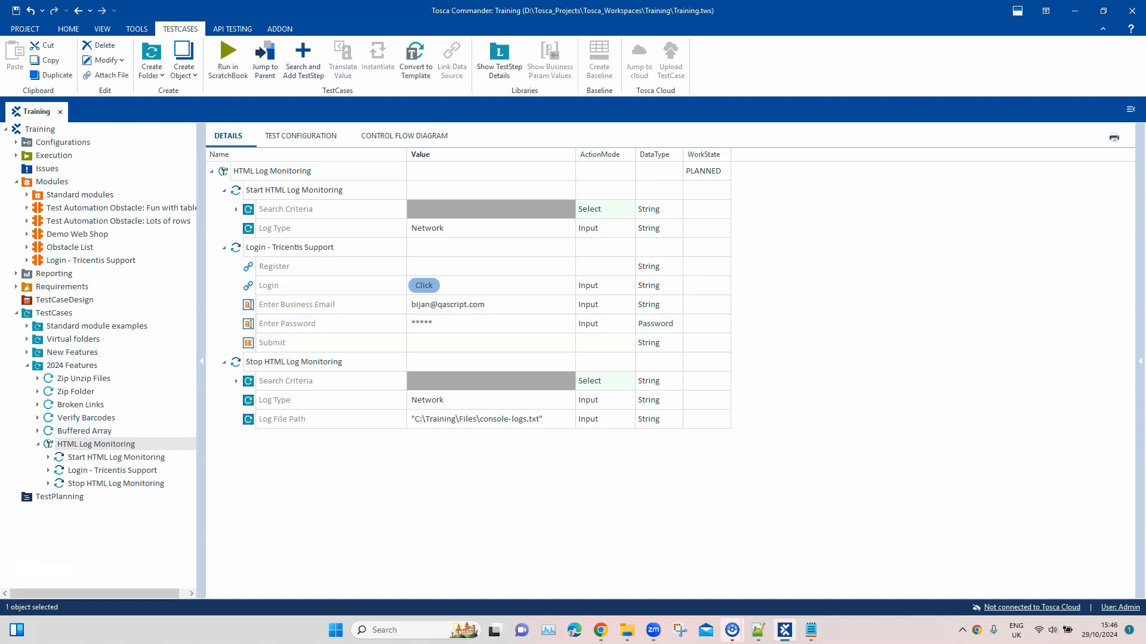
left_click(490, 343)
left_click(556, 343)
left_click(421, 358)
key("Return")
Expand the Search Criteria of Stop HTML Log Monitoring, switch to Chrome and get the Support Hub login page's URL with the developer tools closed
left_click(236, 382)
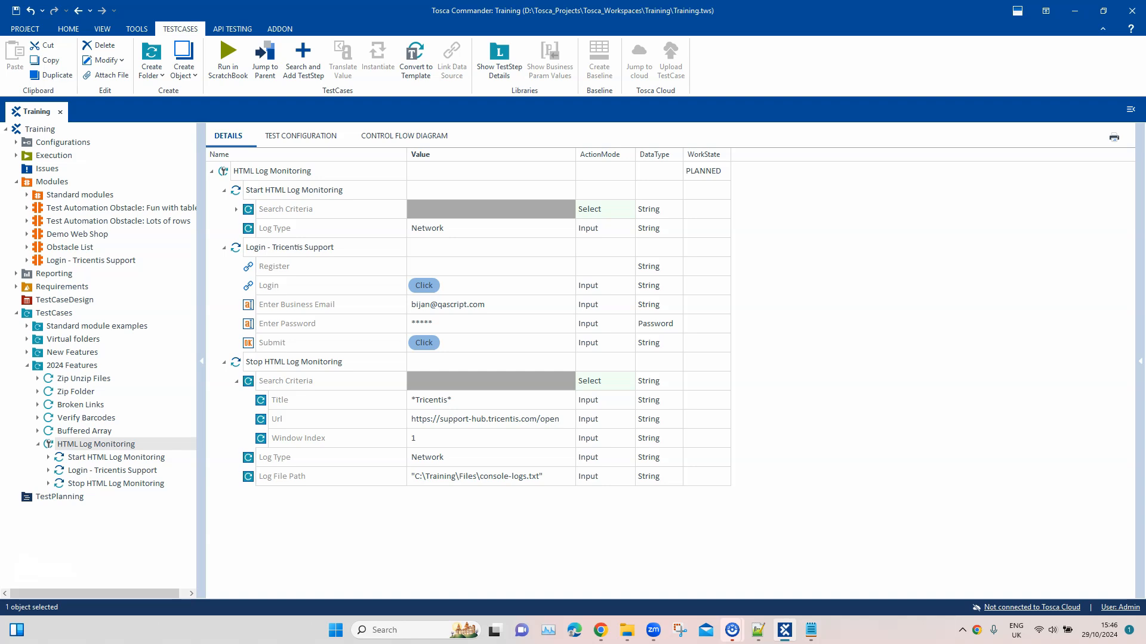
left_click(600, 631)
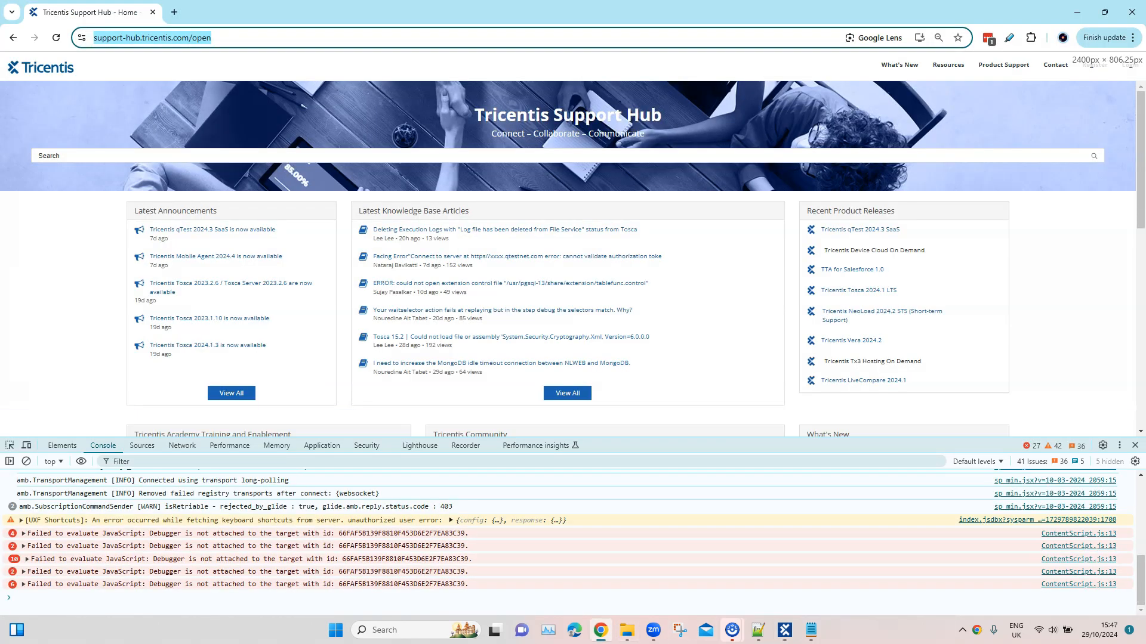
left_click(1130, 65)
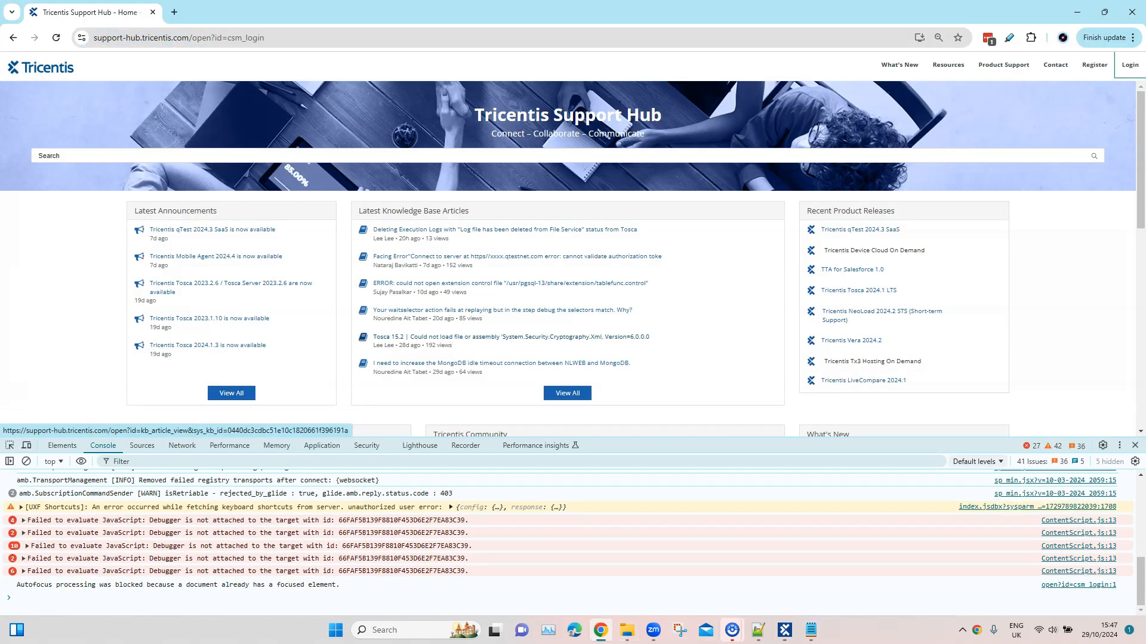
left_click(1135, 446)
left_click(519, 38)
key("ctrl+c")
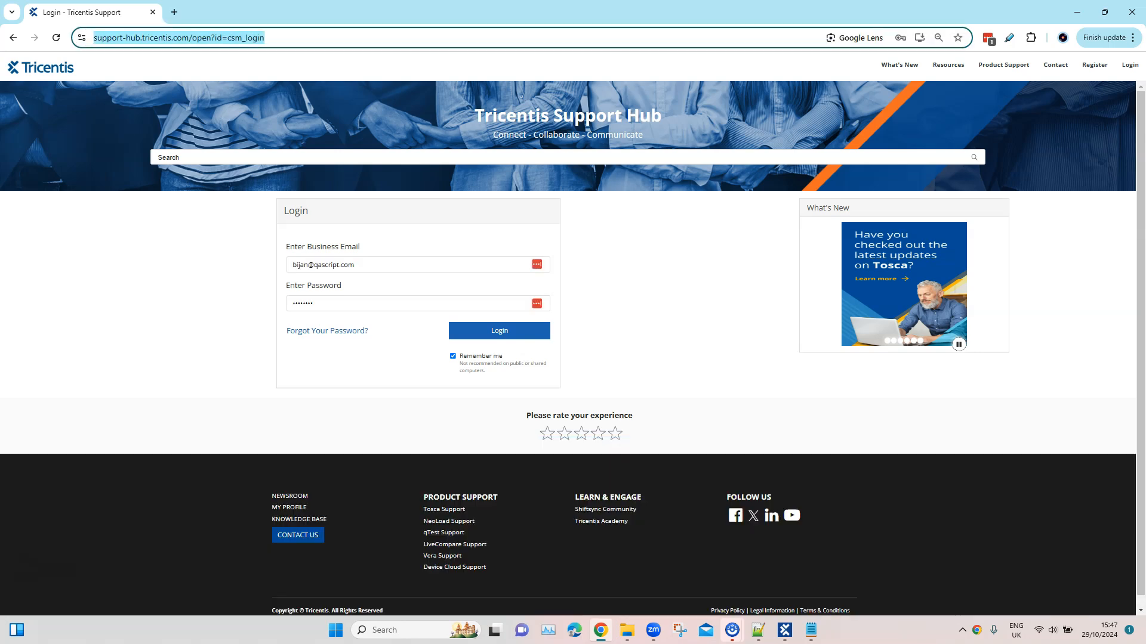
left_click(1077, 12)
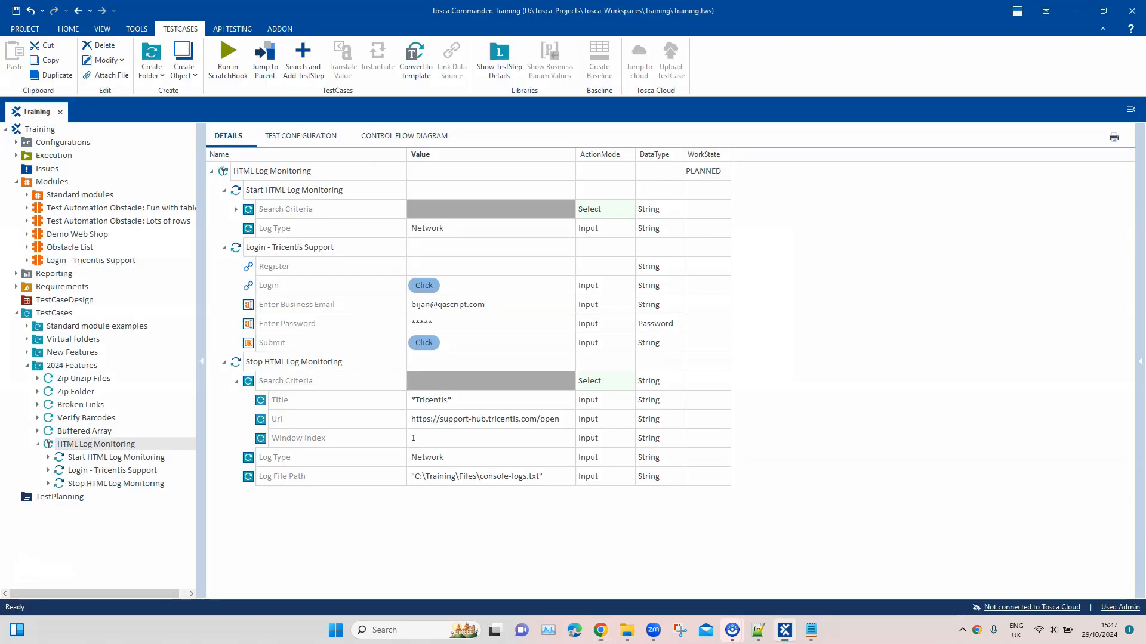
left_click(507, 419)
key("ctrl+a")
key("ctrl+v")
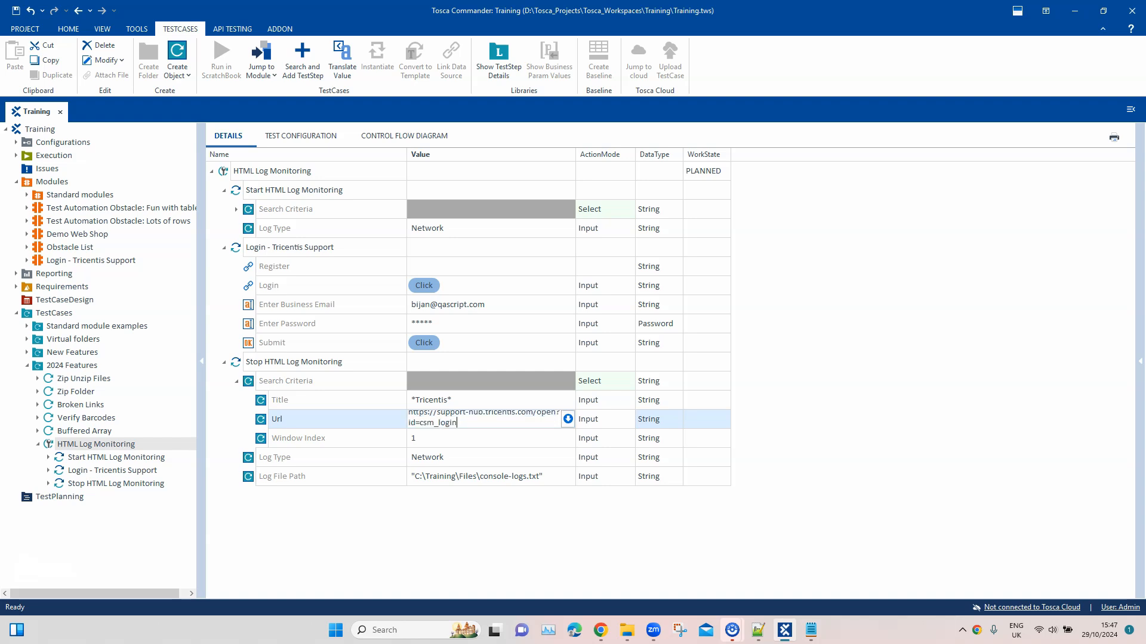
key("Return")
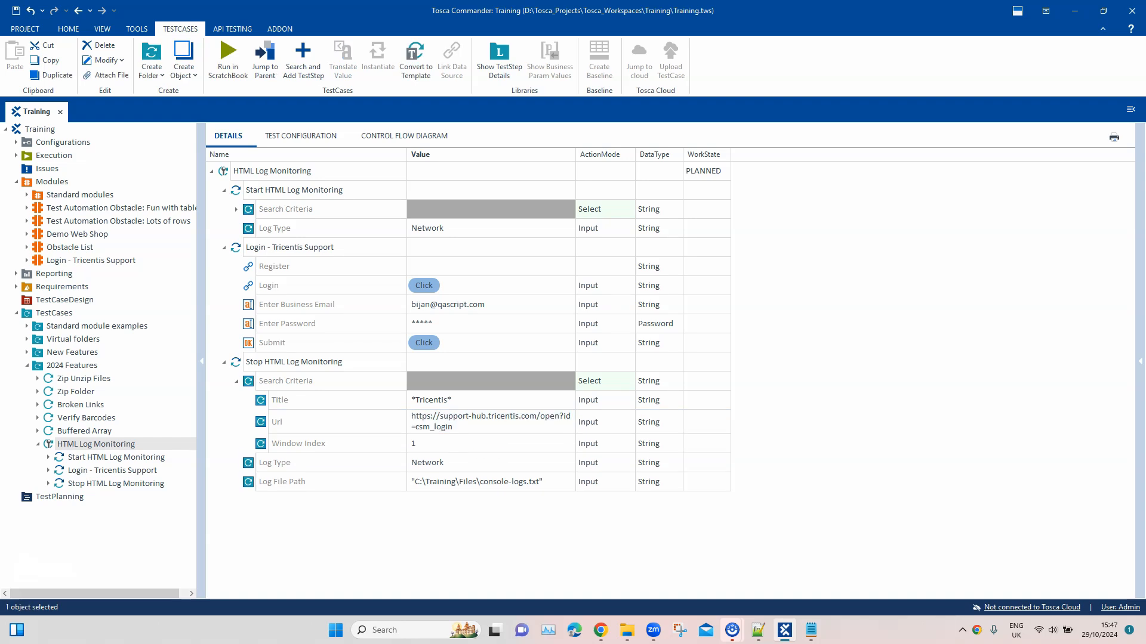
Set the Log File Path of Stop HTML Log Monitoring to "C:\Training\Files\network-logs.txt"
left_click(507, 482)
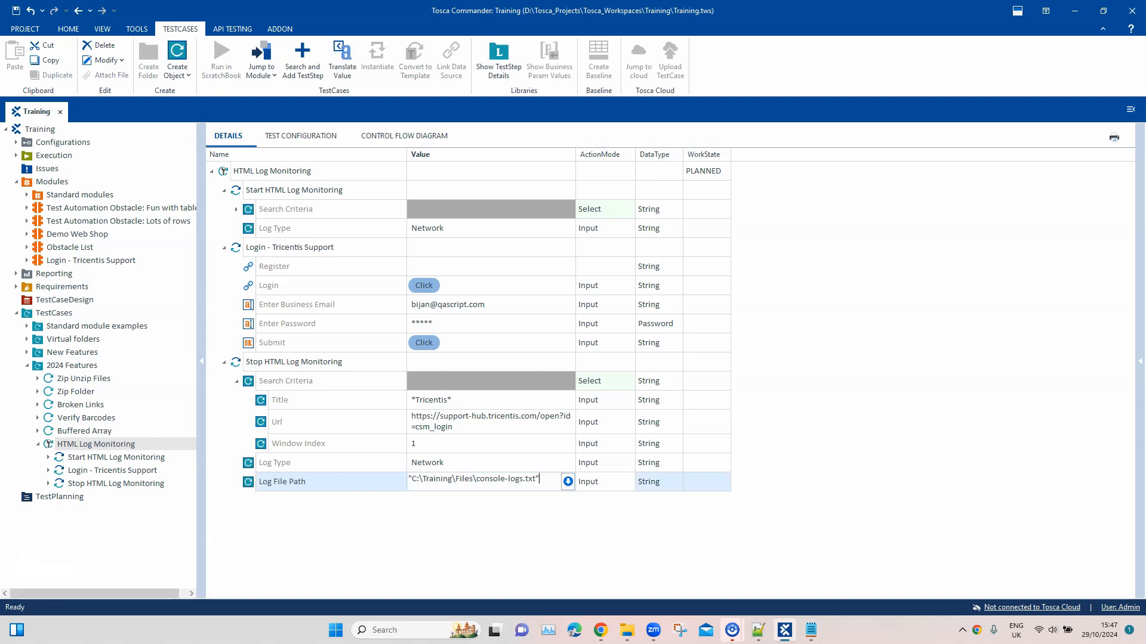
left_click_drag(476, 479, 505, 479)
type("network")
key("Return")
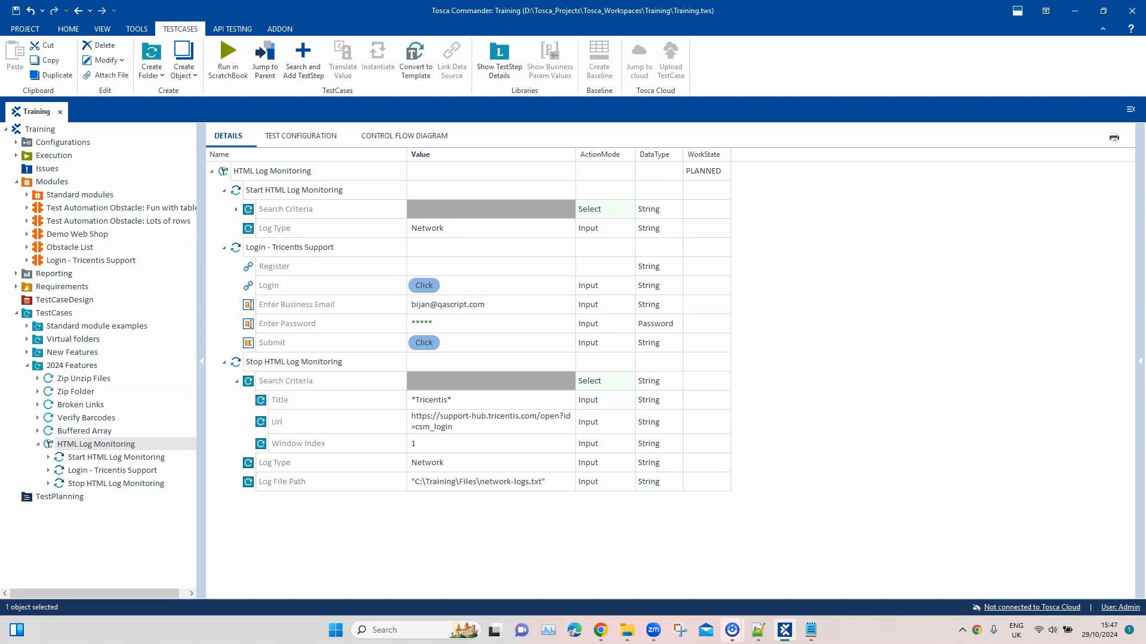
Take the Chrome page back to the Tricentis Support Hub home page and run the HTML Log Monitoring test case in ScratchBook
right_click(270, 172)
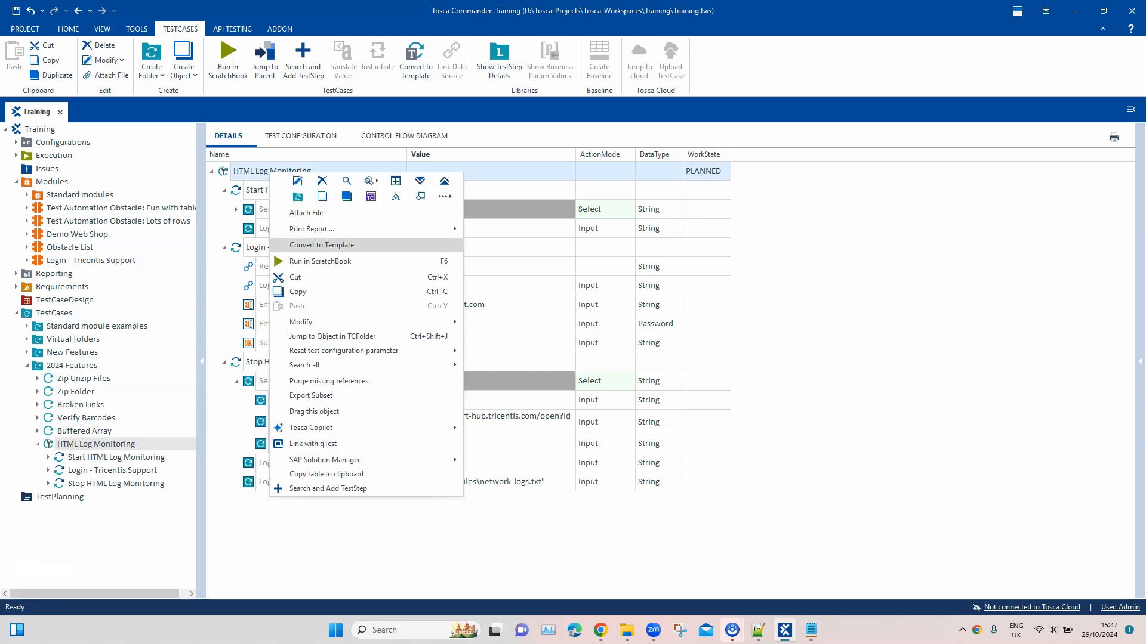
left_click(601, 630)
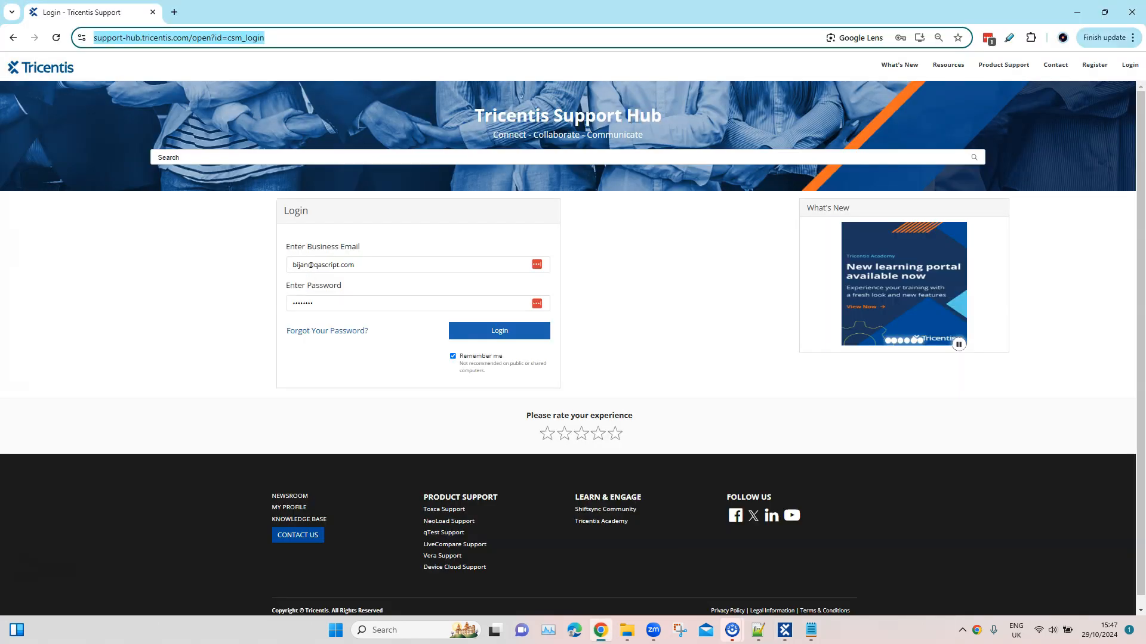
left_click(13, 38)
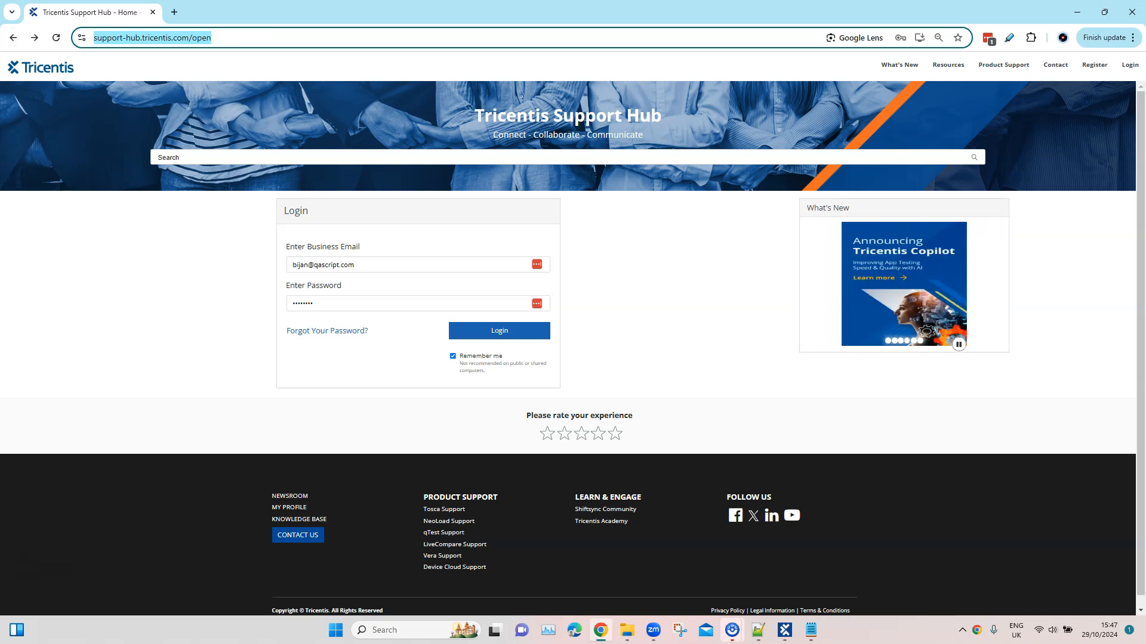
left_click(1077, 12)
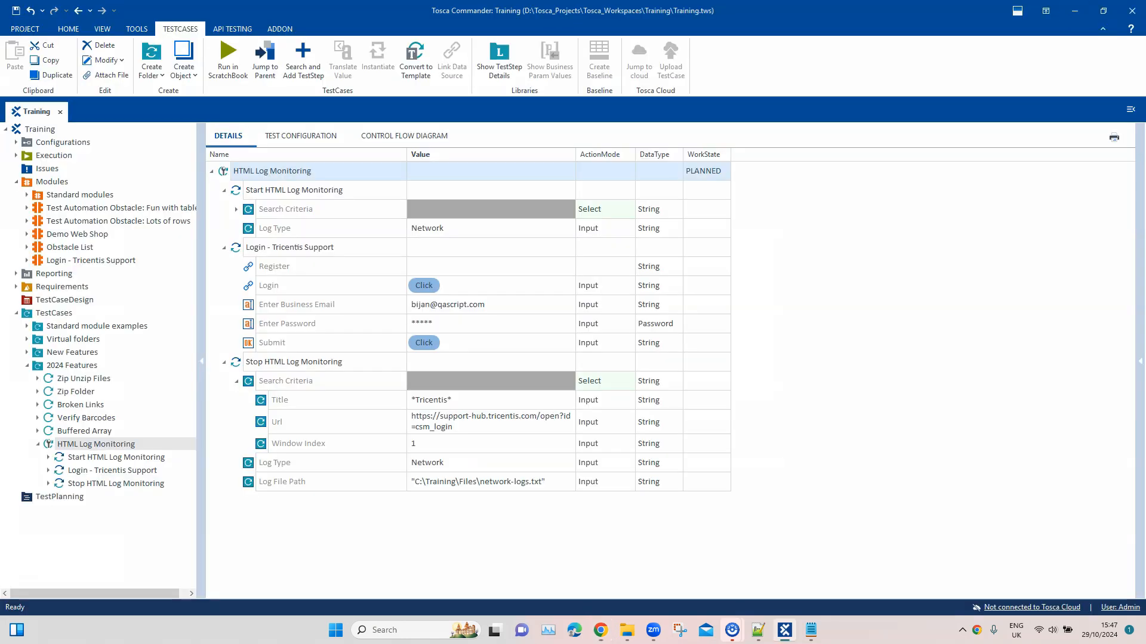
right_click(264, 171)
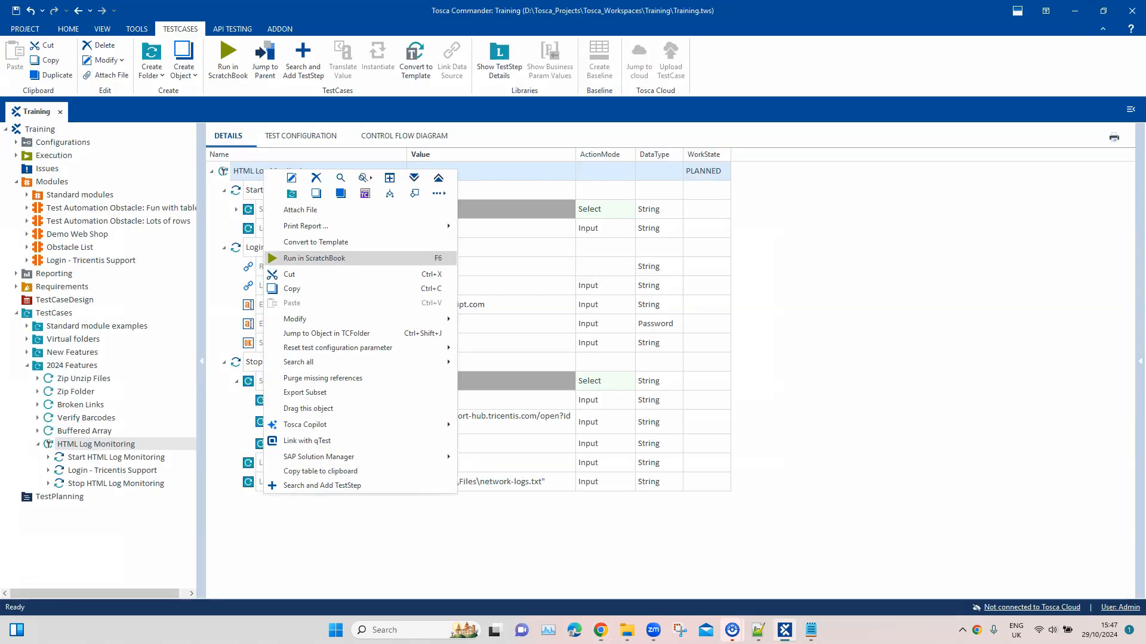
left_click(315, 258)
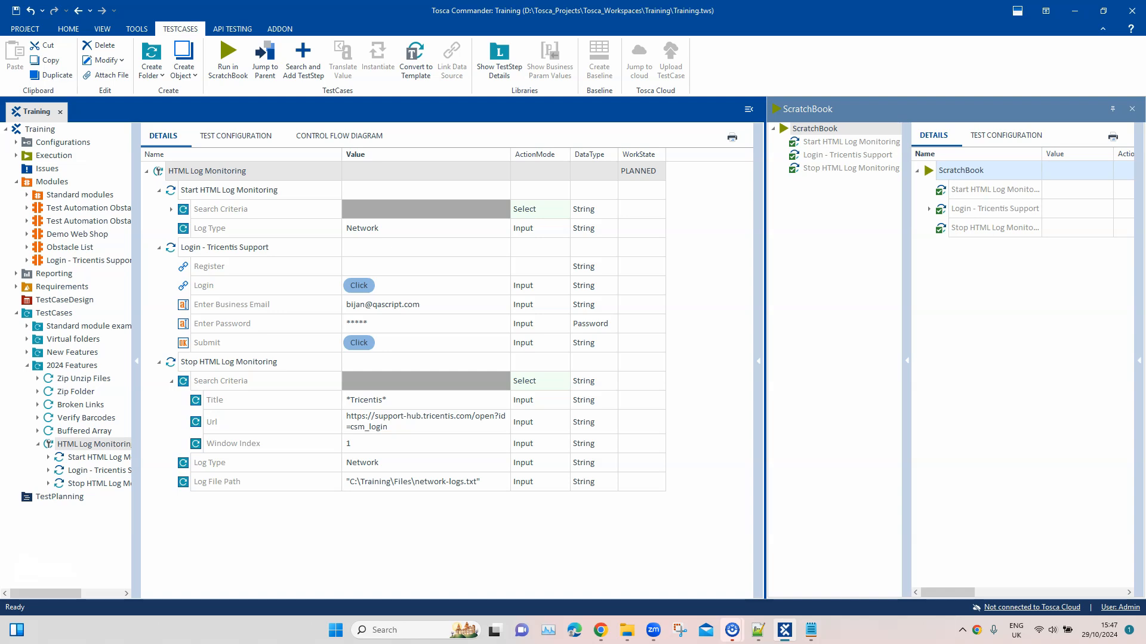
Switch to File Explorer's C:\Training\Files folder, open network-logs in Notepad and dismiss the missing-file notice
mouse_move(627, 631)
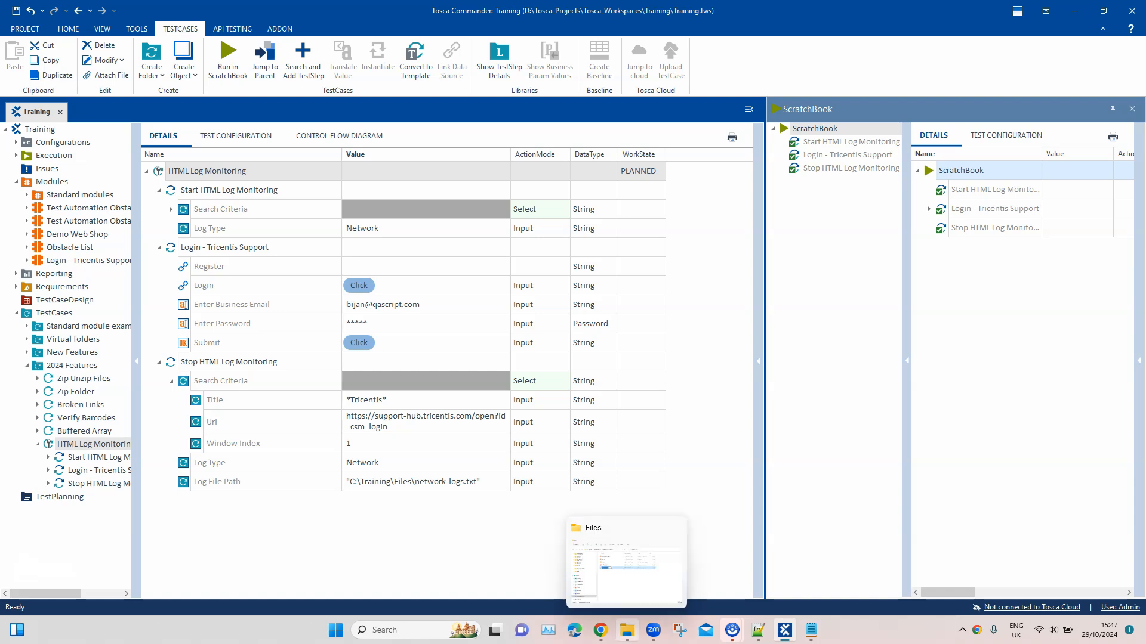
left_click(626, 564)
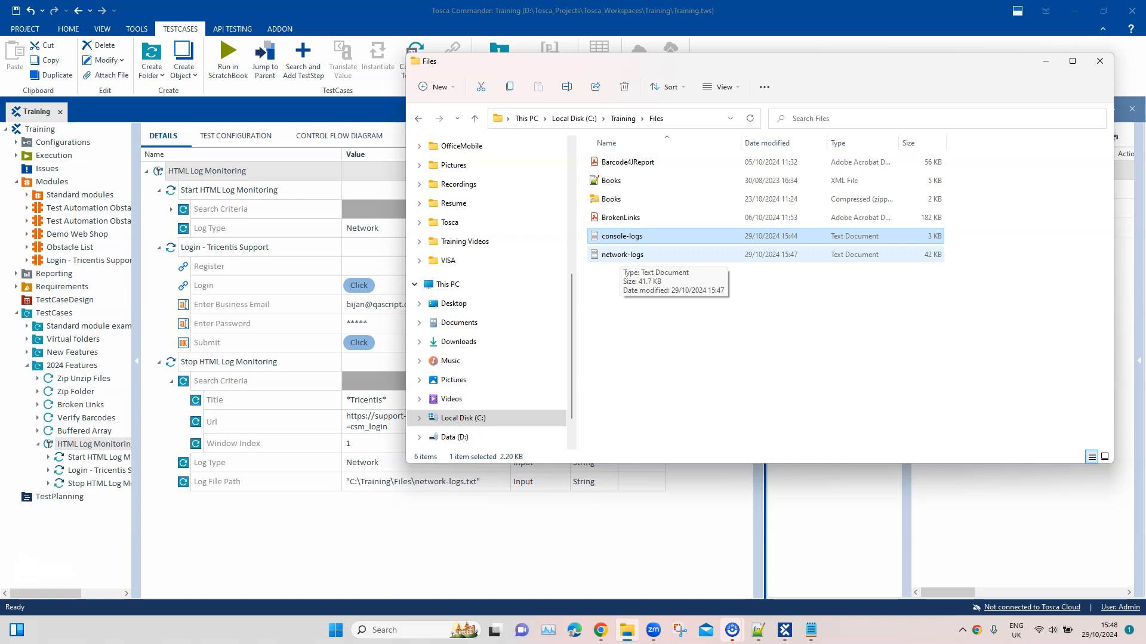
double_click(623, 254)
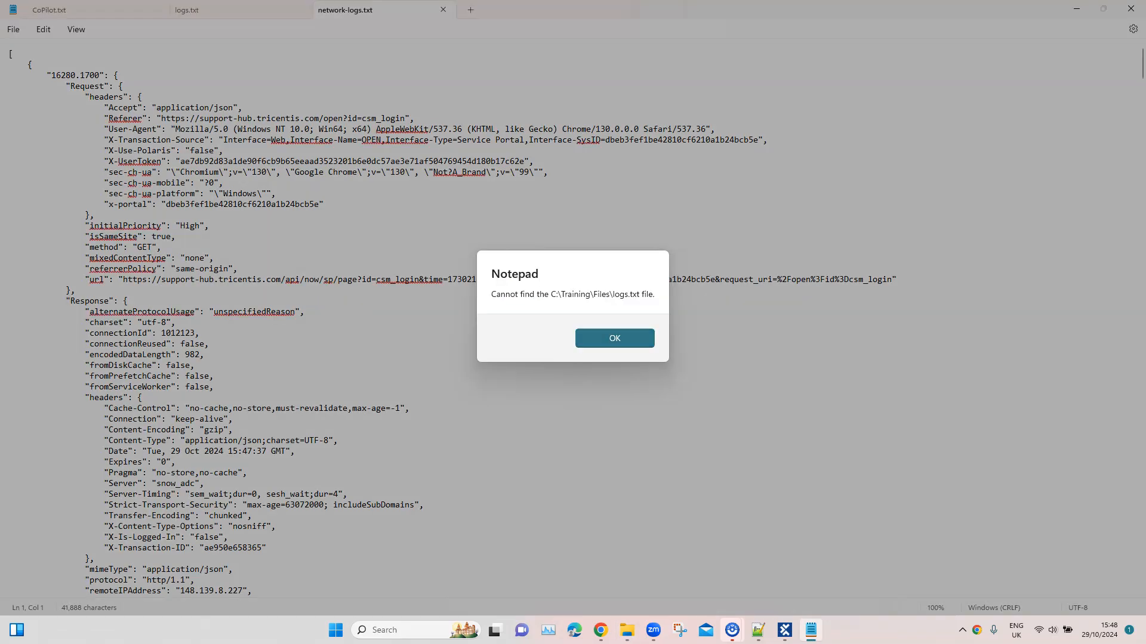
key("Return")
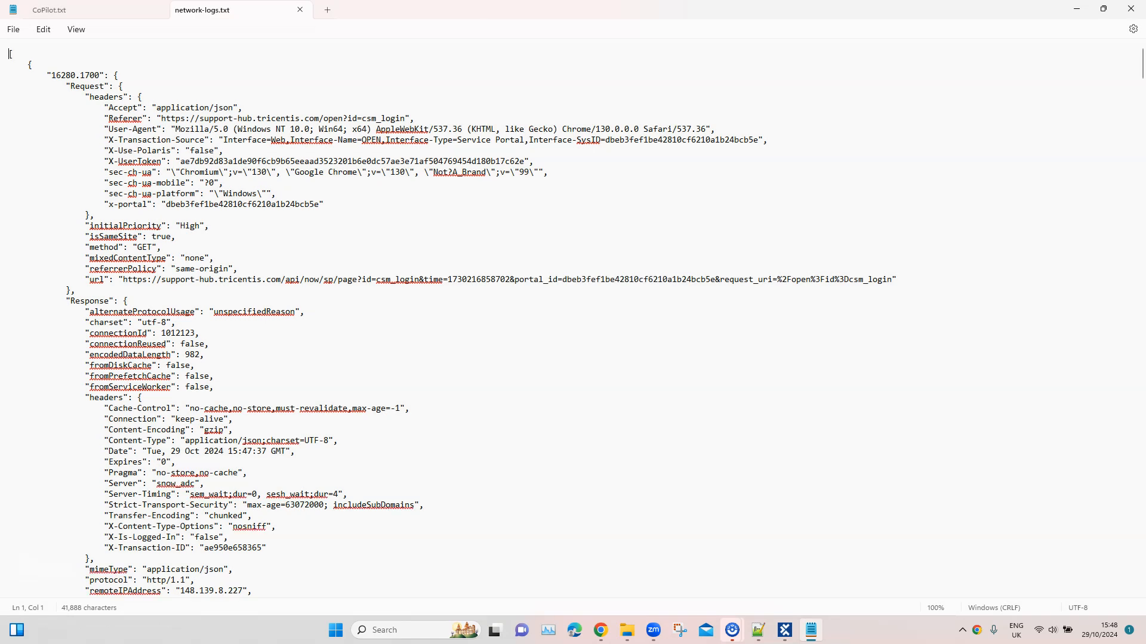
Examine the Request and Response entries throughout network-logs.txt, including their headers and security details
left_click_drag(62, 87, 8, 300)
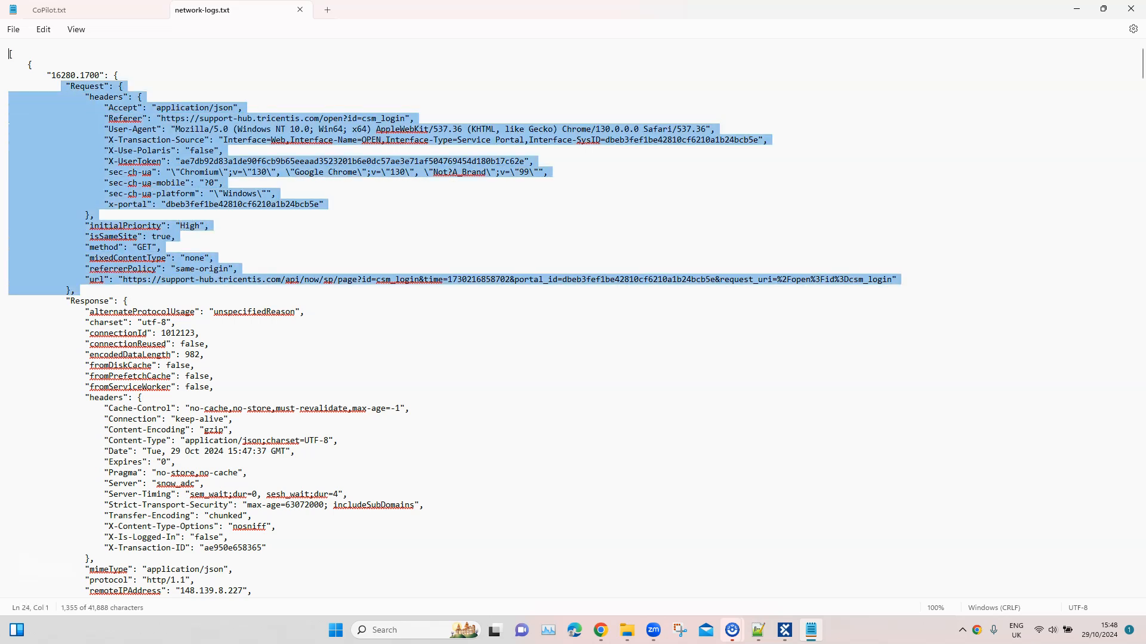
left_click_drag(47, 75, 8, 537)
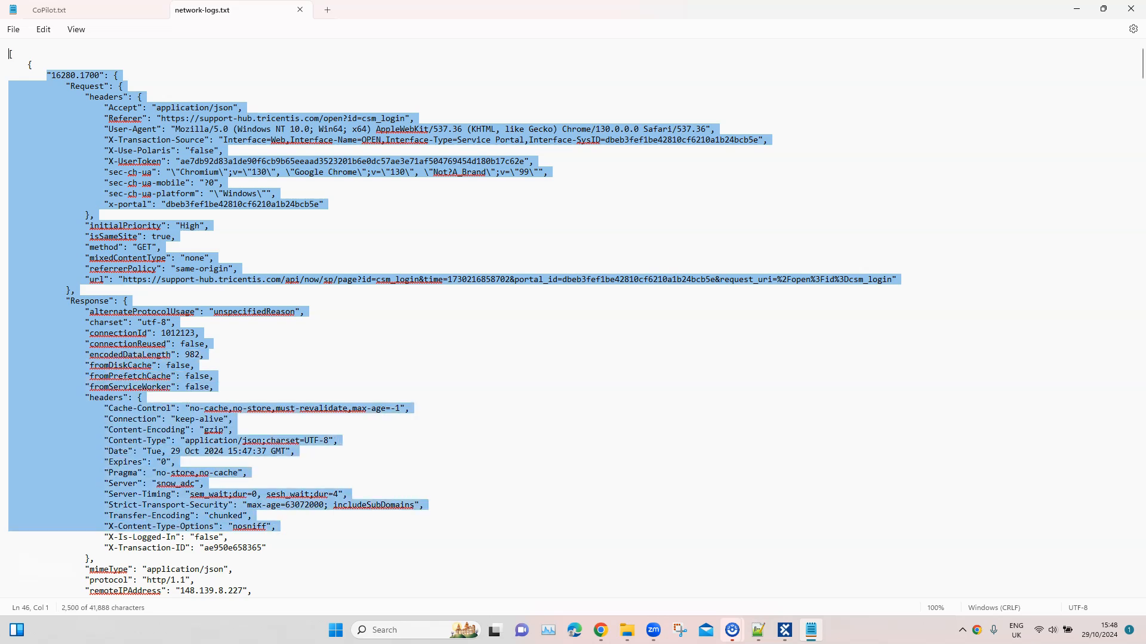
scroll(8, 537, "down", 2)
scroll(454, 316, "down", 1)
left_click_drag(62, 217, 8, 594)
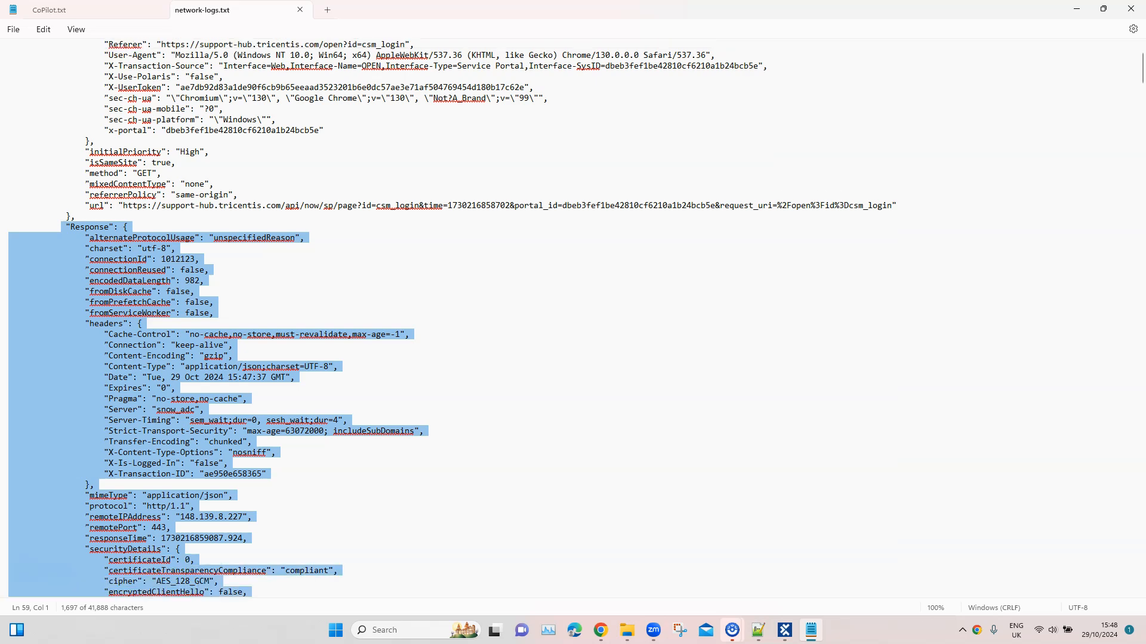
scroll(455, 317, "down", 11)
scroll(455, 317, "down", 20)
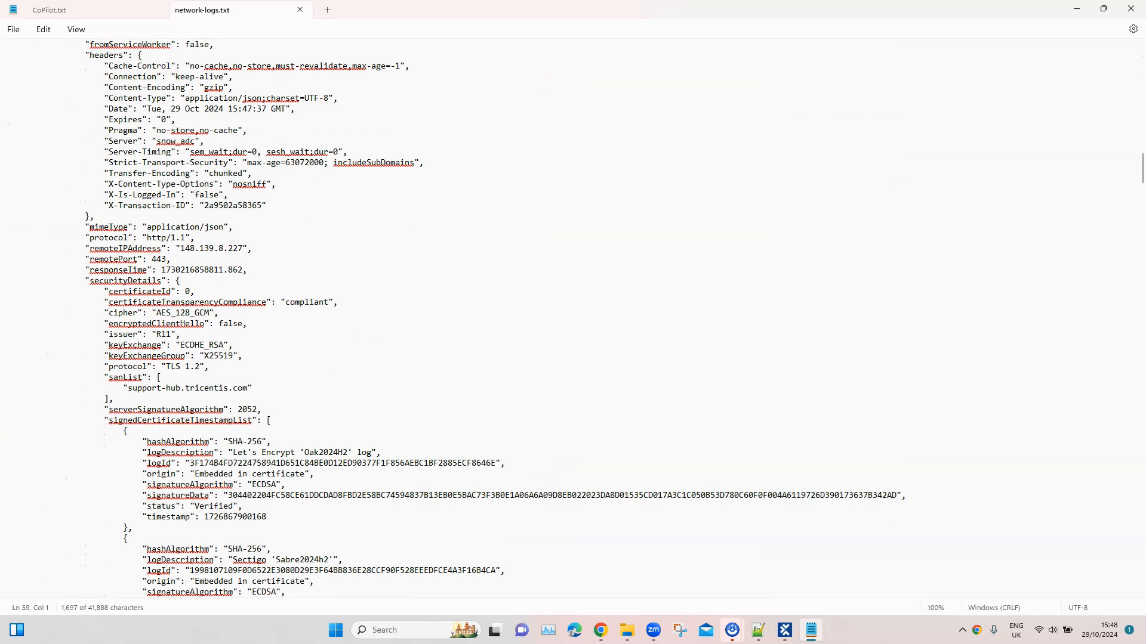
scroll(455, 317, "up", 4)
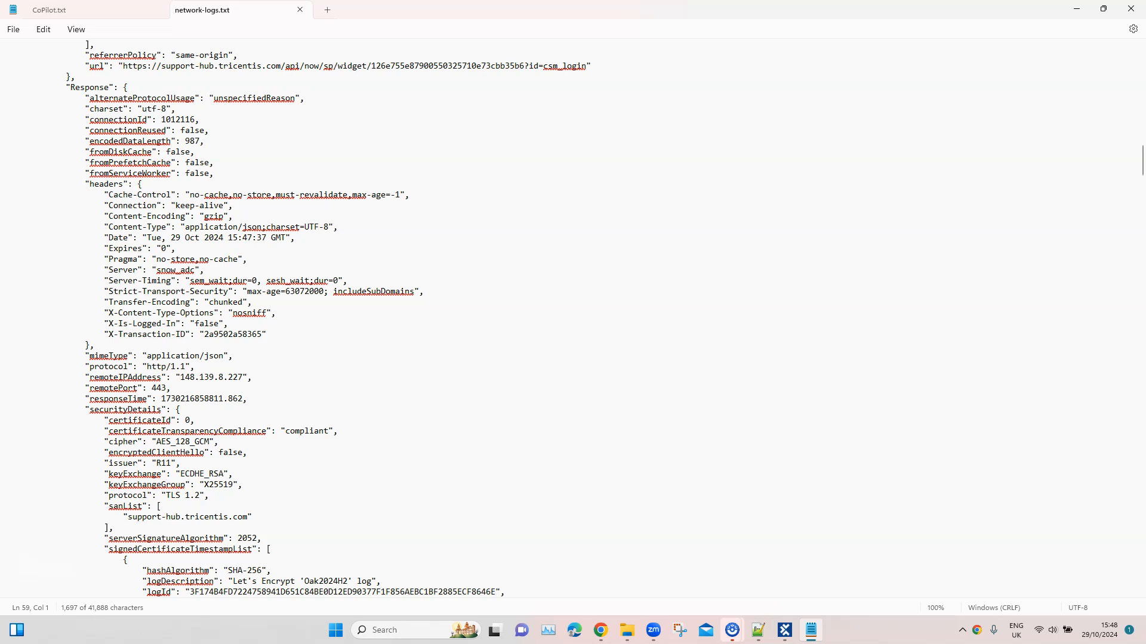
scroll(455, 317, "down", 15)
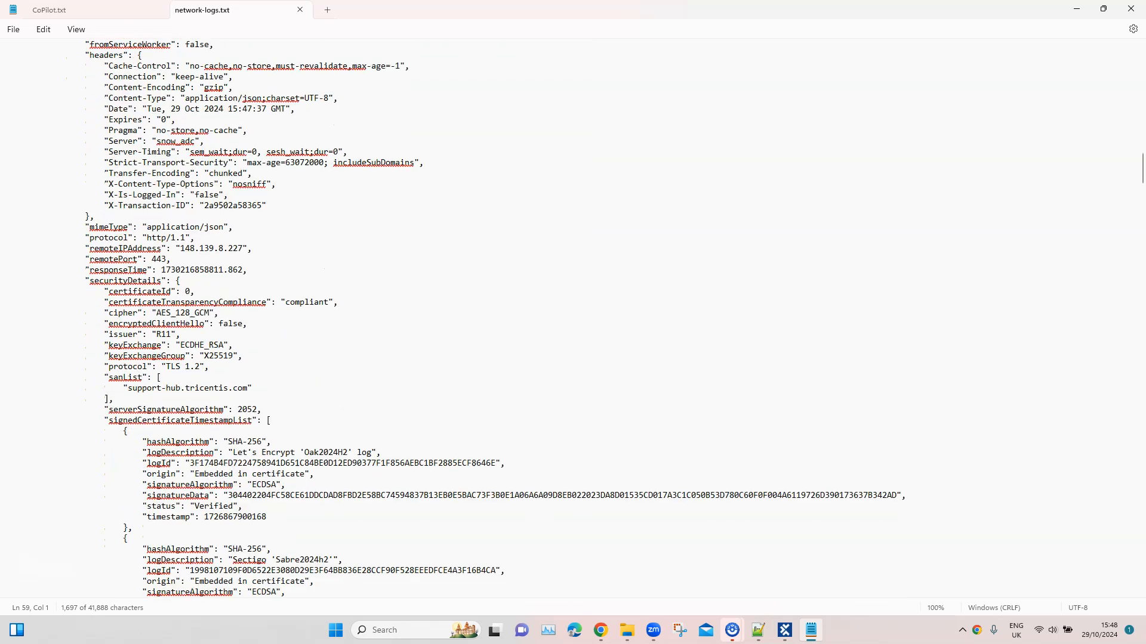
scroll(454, 317, "down", 18)
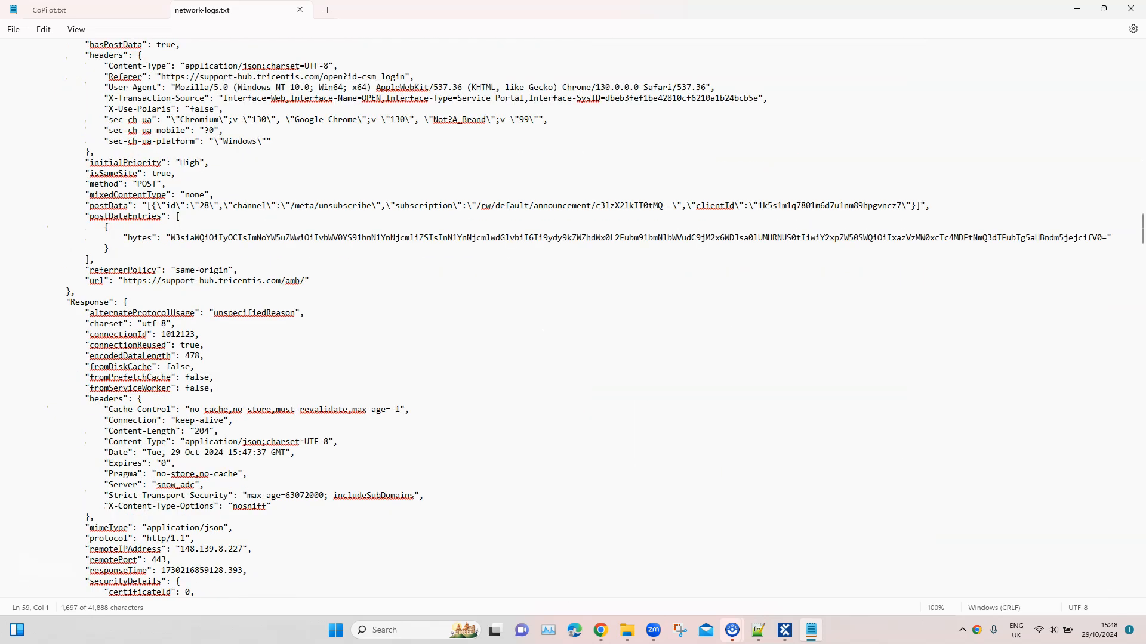
left_click_drag(66, 323, 9, 527)
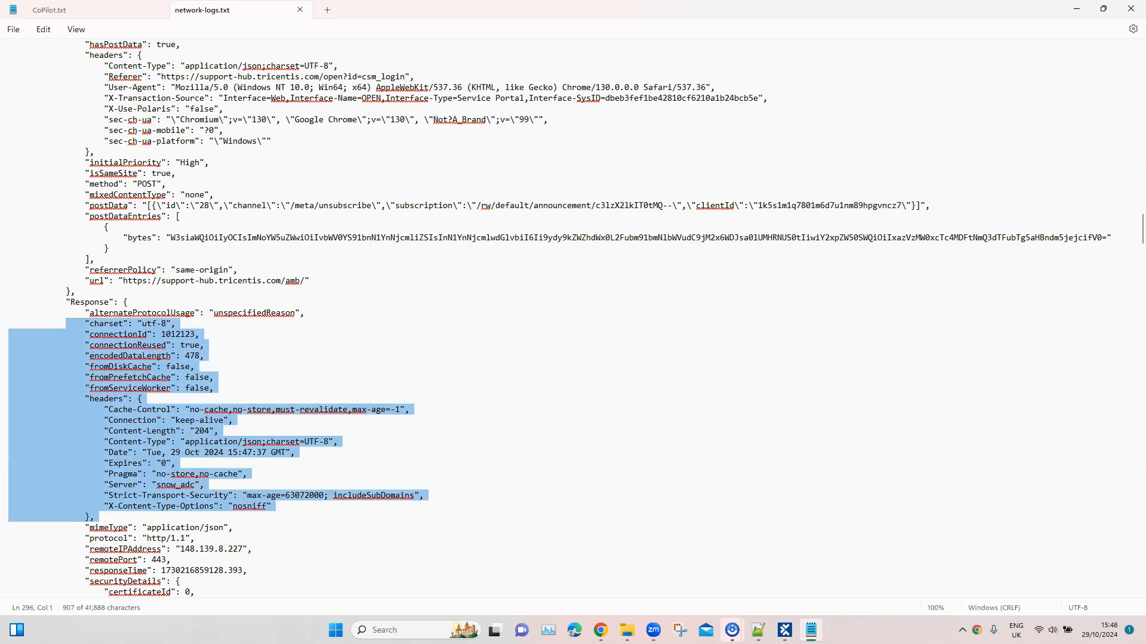